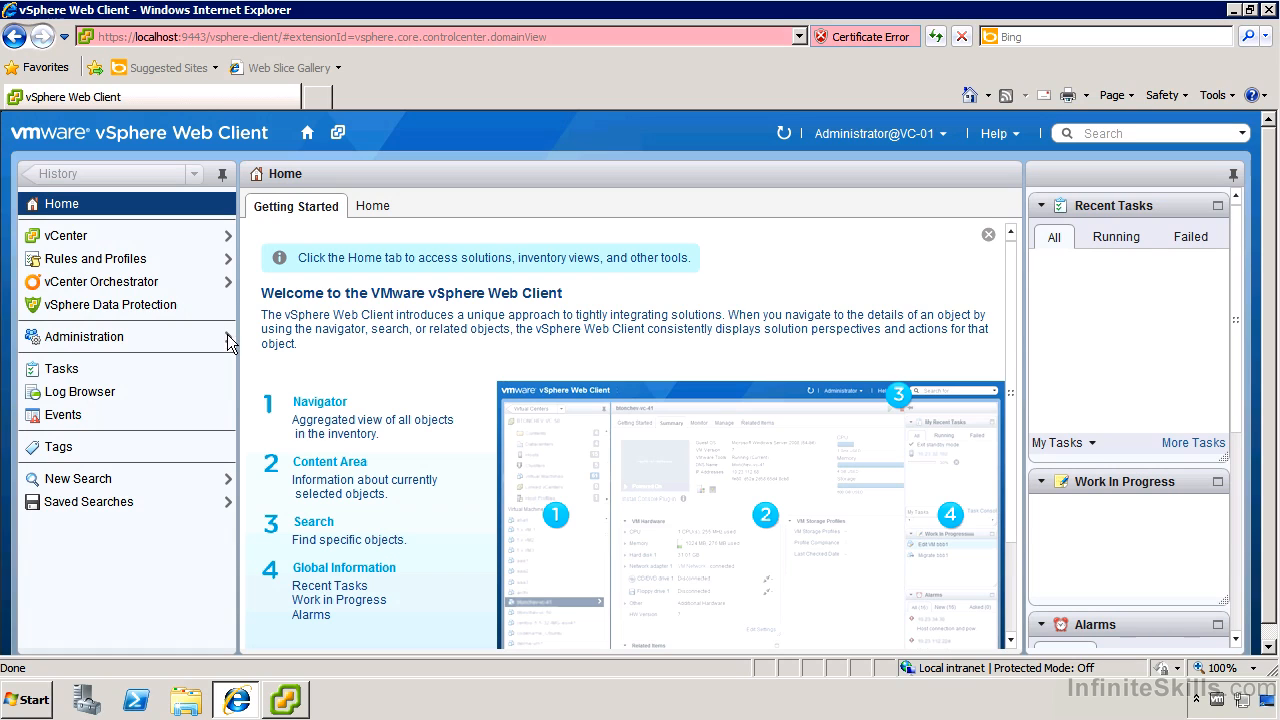
Step: Connect to the vSphere Data Protection appliance and review its appliance details, storage summary and backup window configuration
{"action": "left_click", "coordinate": [172, 310]}
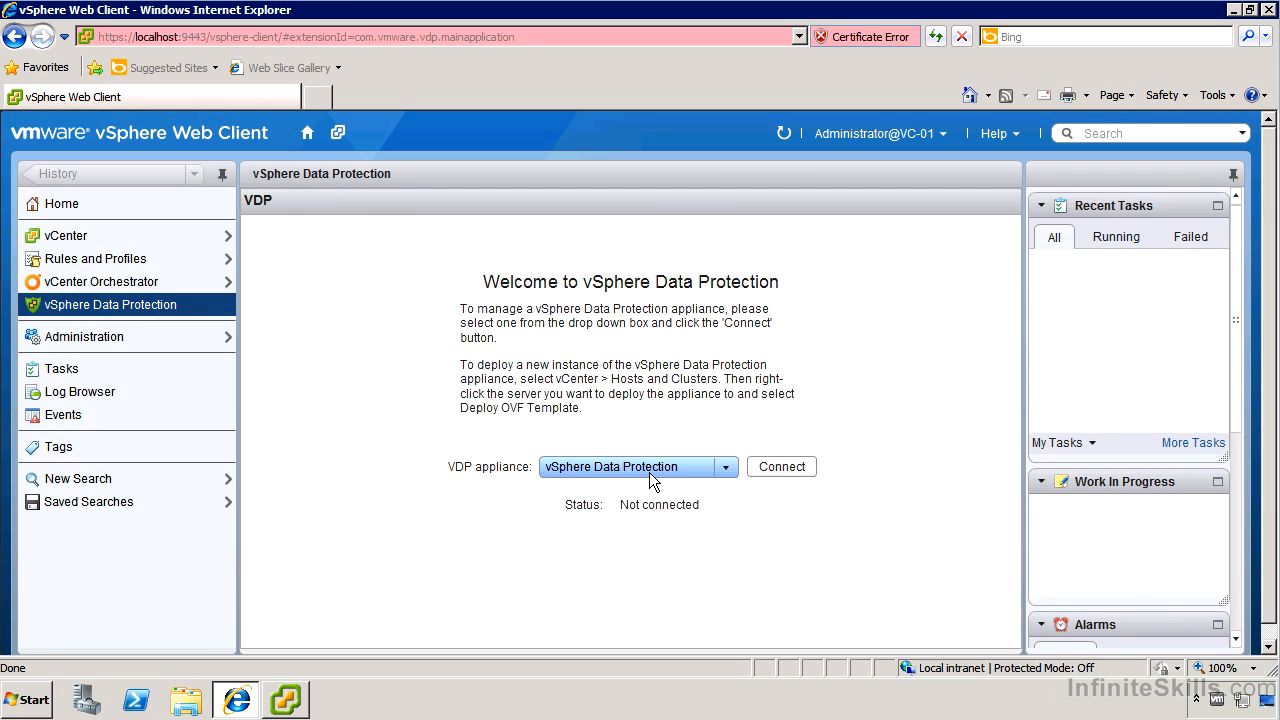
{"action": "left_click", "coordinate": [789, 469]}
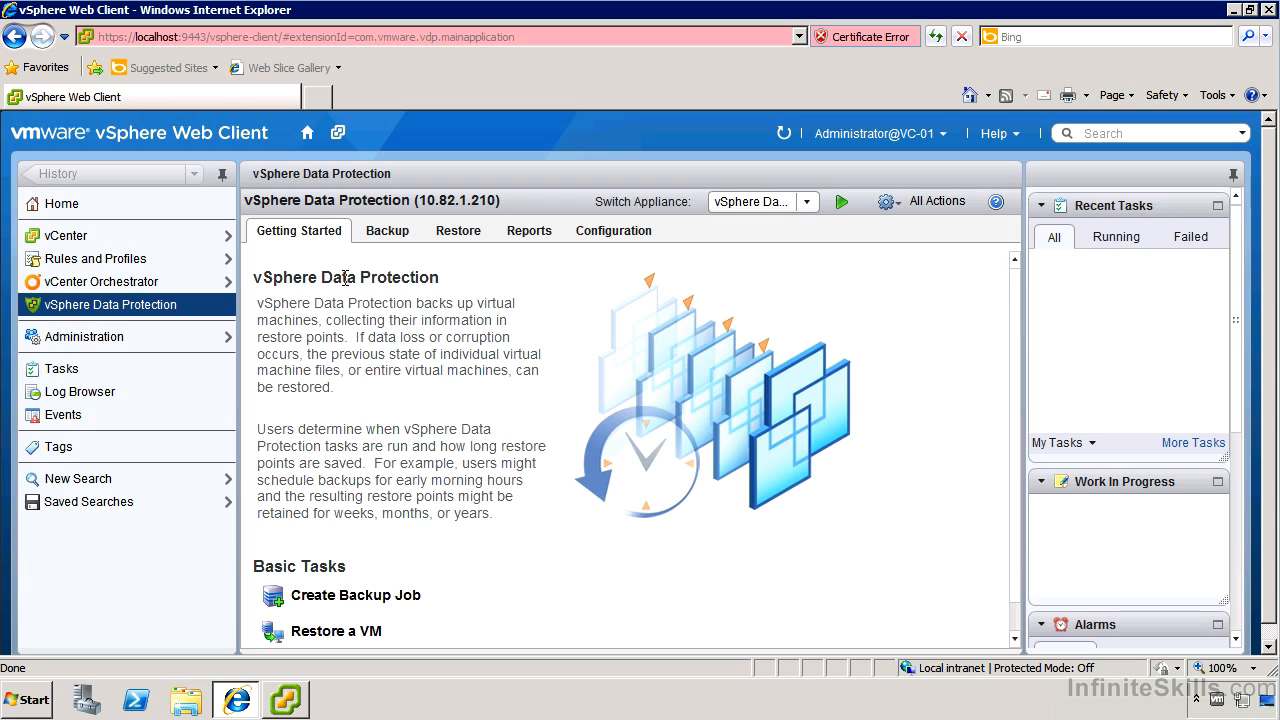
{"action": "left_click", "coordinate": [629, 232]}
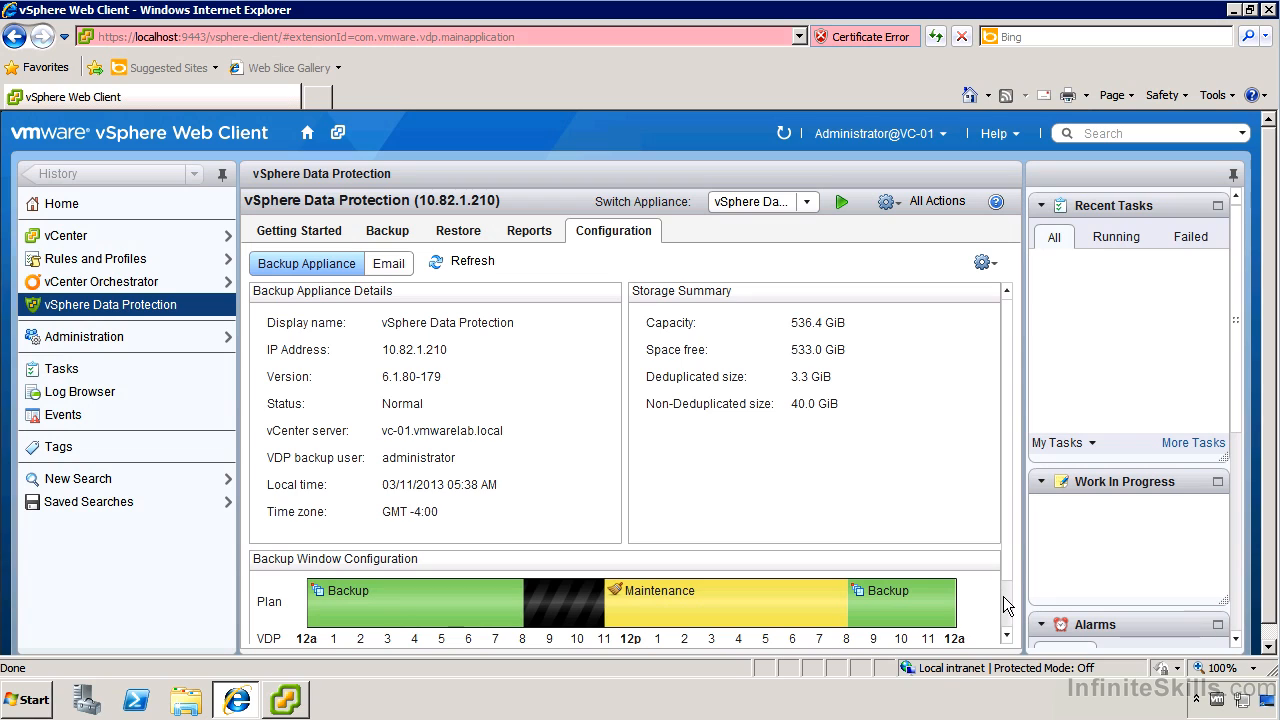
{"action": "scroll", "coordinate": [1011, 598], "scroll_direction": "down", "scroll_amount": 2}
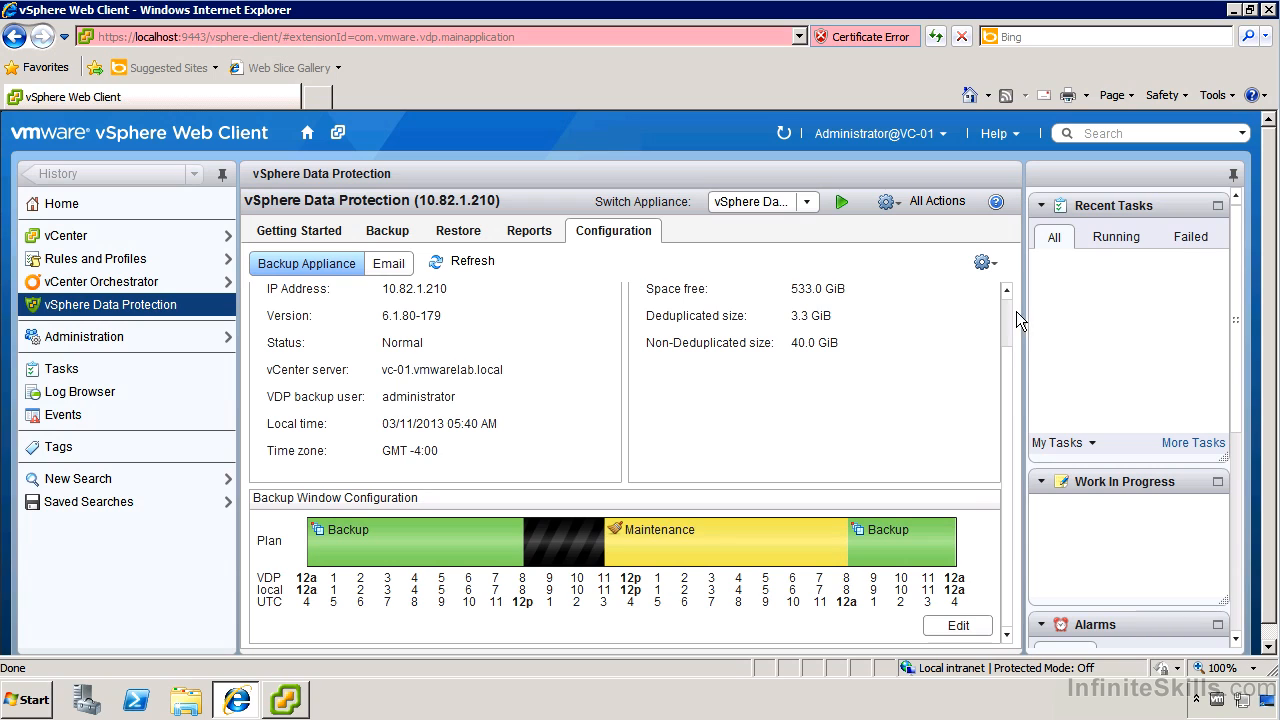
{"action": "scroll", "coordinate": [1010, 314], "scroll_direction": "up", "scroll_amount": 2}
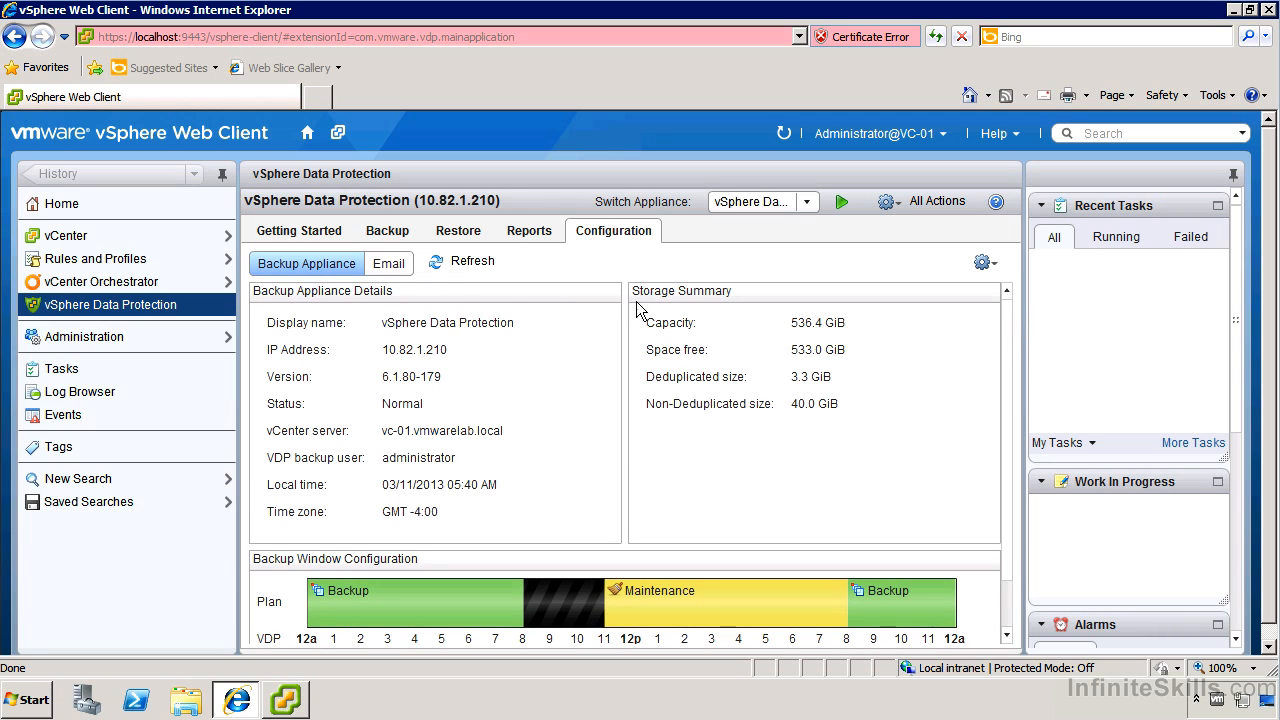
Step: Examine the appliance's email report settings, from the mail server fields through the send days and report locale
{"action": "left_click", "coordinate": [386, 266]}
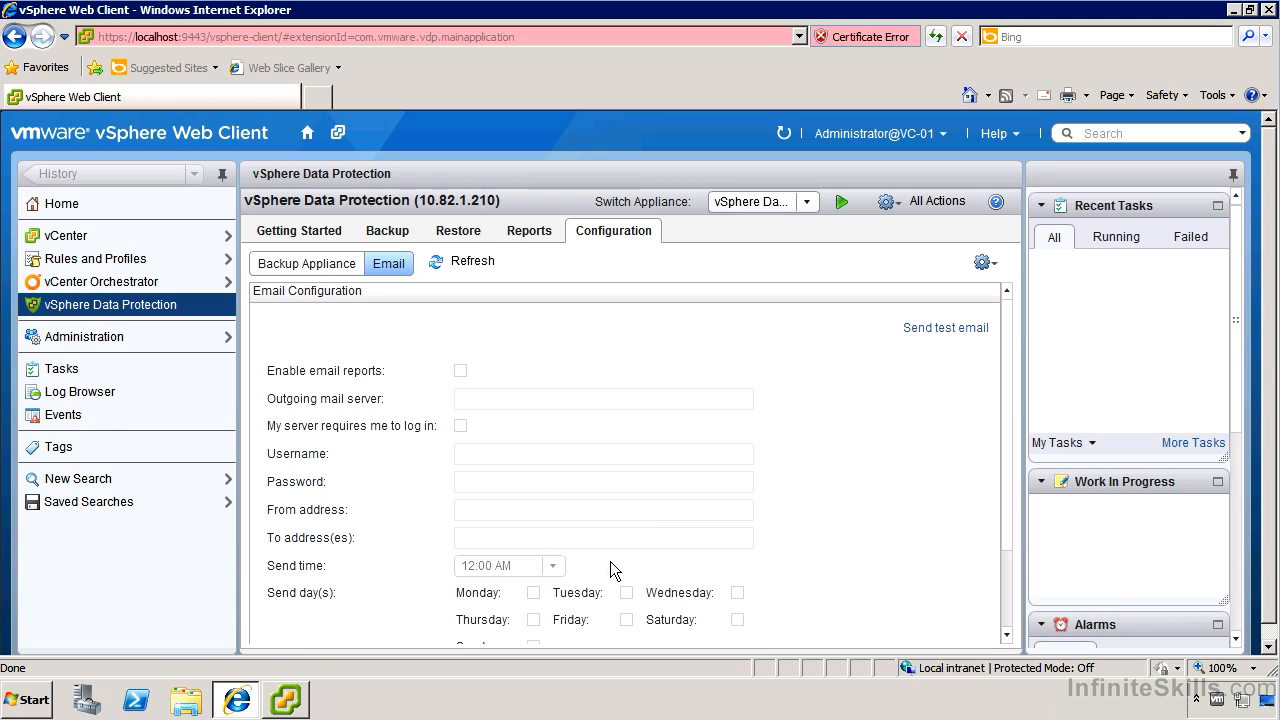
{"action": "scroll", "coordinate": [1006, 608], "scroll_direction": "down", "scroll_amount": 3}
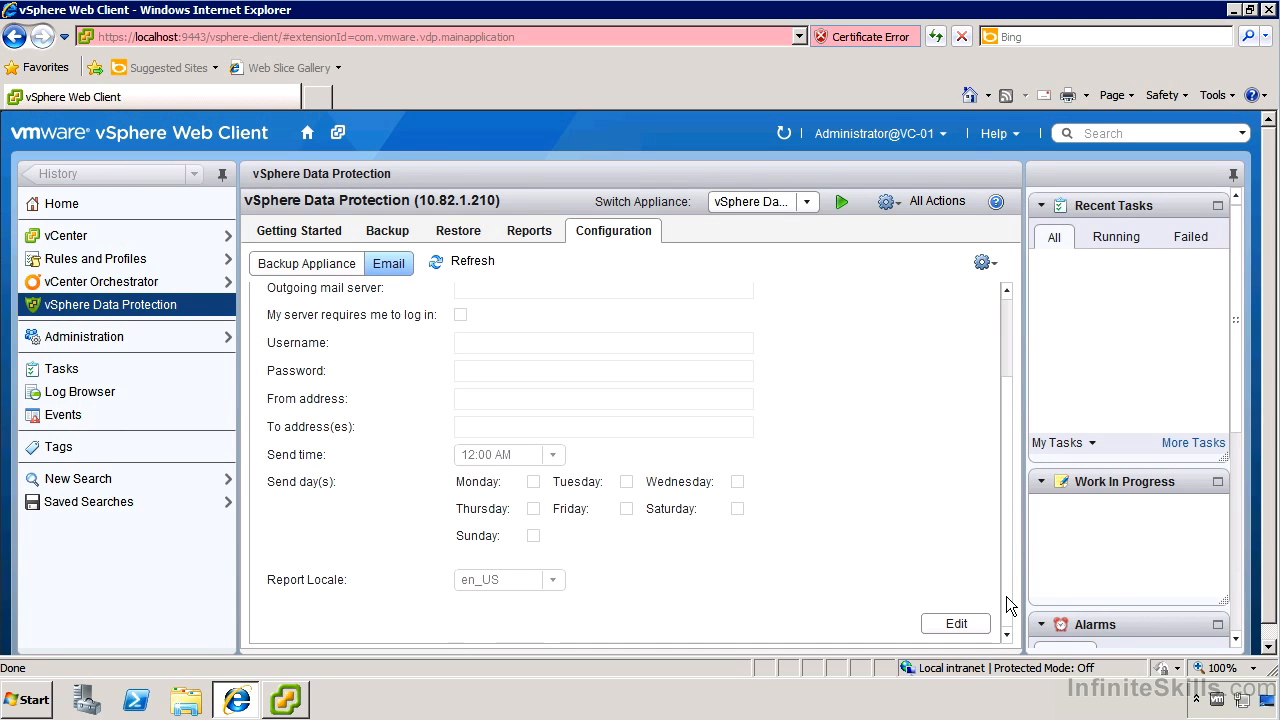
{"action": "scroll", "coordinate": [1006, 596], "scroll_direction": "up", "scroll_amount": 3}
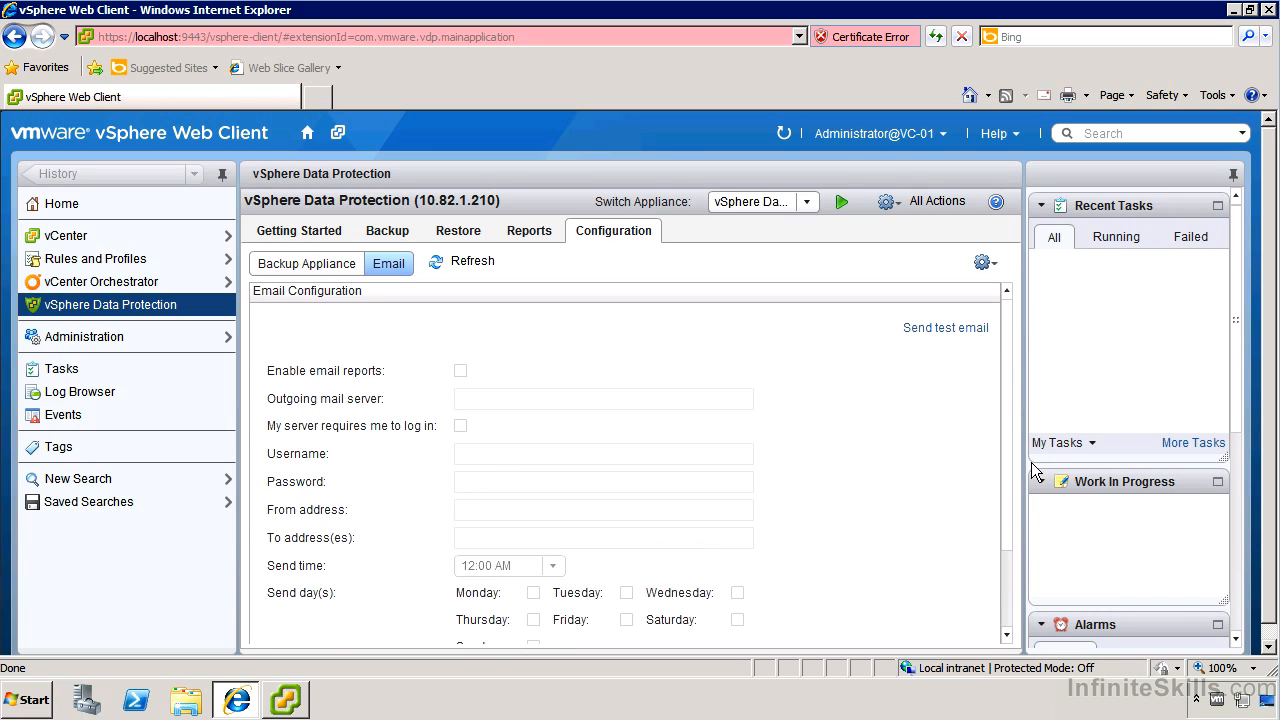
Step: Start a new backup job and select the W2K8R2-1 virtual machine under Lab Environment 1 as its source
{"action": "left_click", "coordinate": [386, 229]}
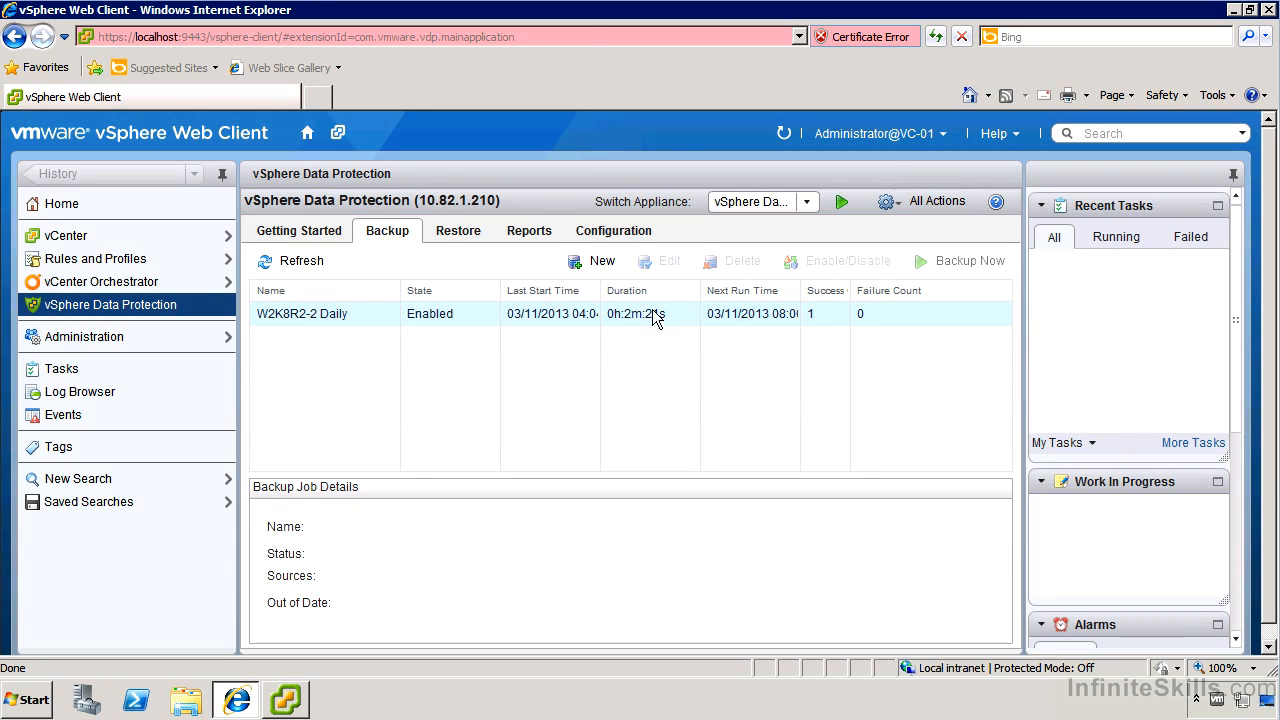
{"action": "left_click", "coordinate": [602, 261]}
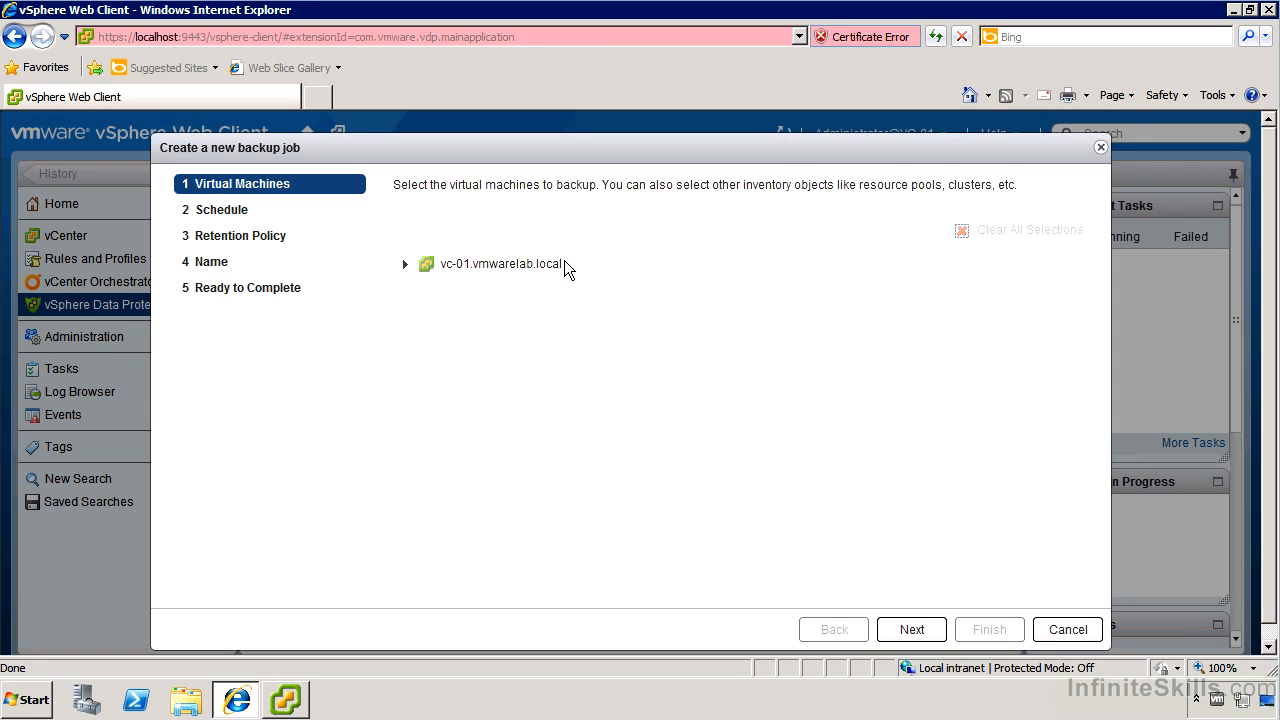
{"action": "left_click", "coordinate": [405, 263]}
{"action": "left_click", "coordinate": [422, 308]}
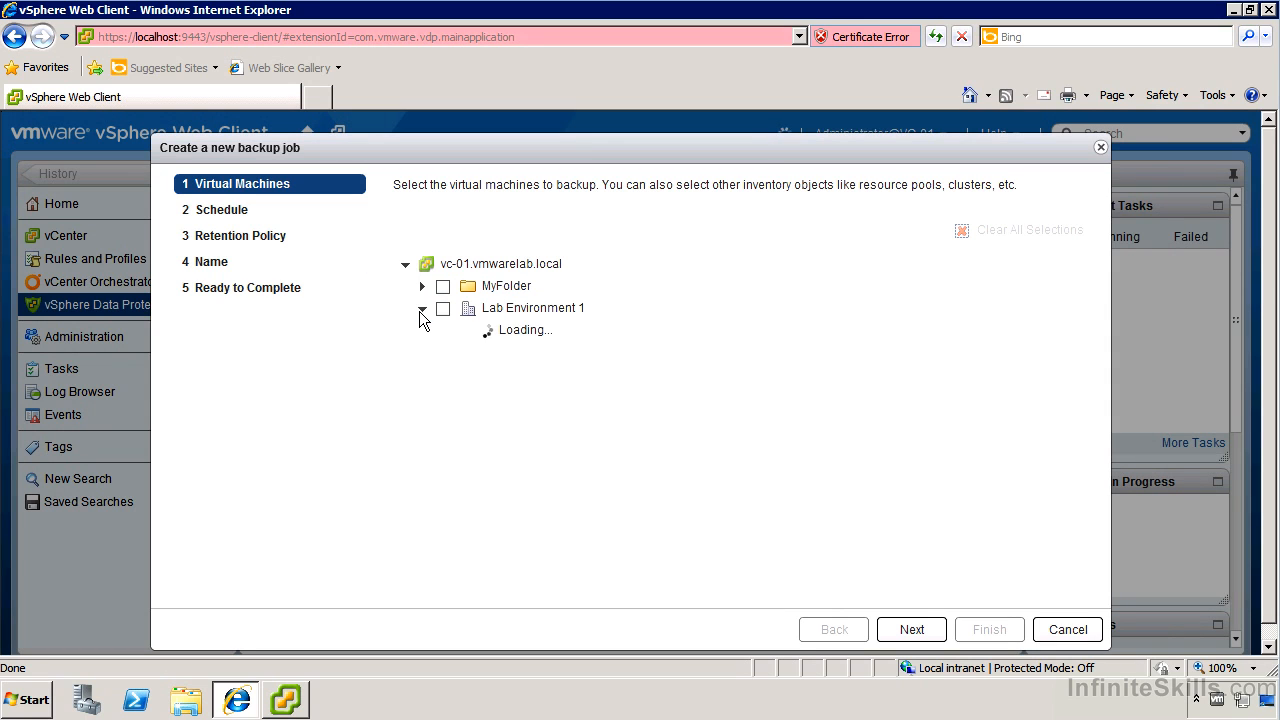
{"action": "left_click", "coordinate": [440, 330]}
{"action": "left_click", "coordinate": [477, 374]}
{"action": "left_click", "coordinate": [906, 629]}
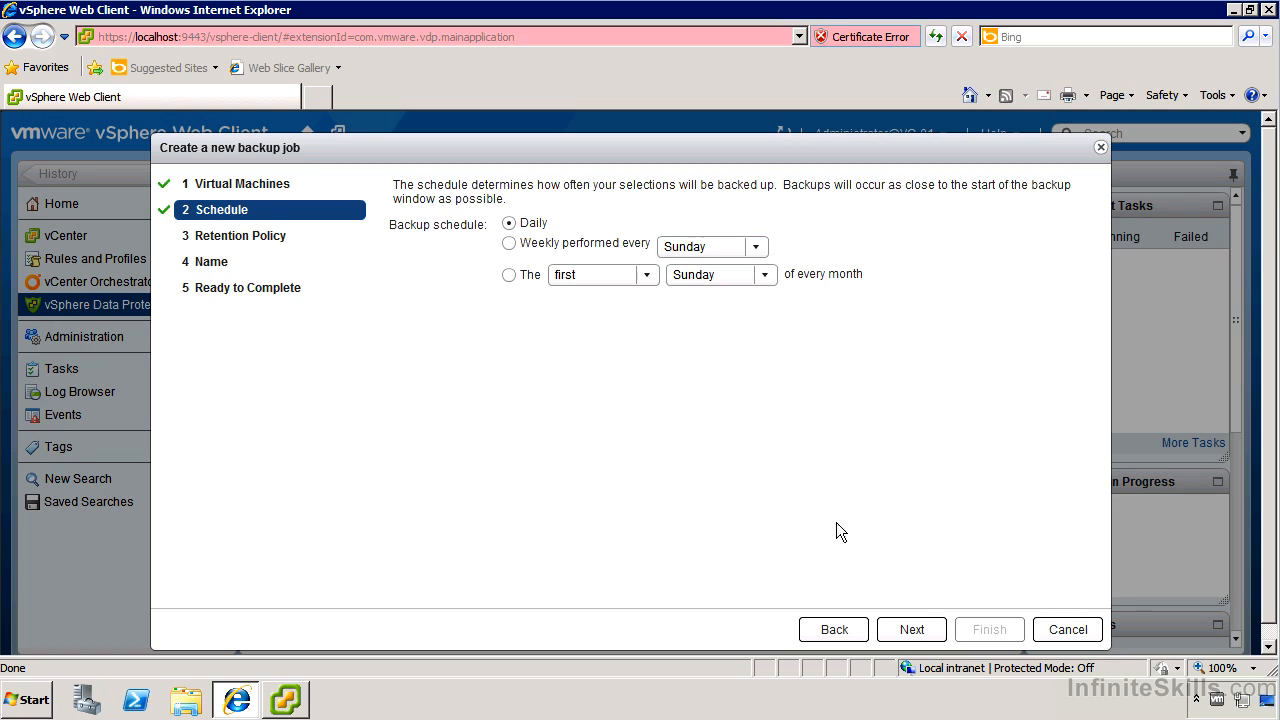
Step: Accept the daily schedule and 60-day retention, name the backup job "W2K8R2-1 Daily" and finish creating it
{"action": "left_click", "coordinate": [913, 627]}
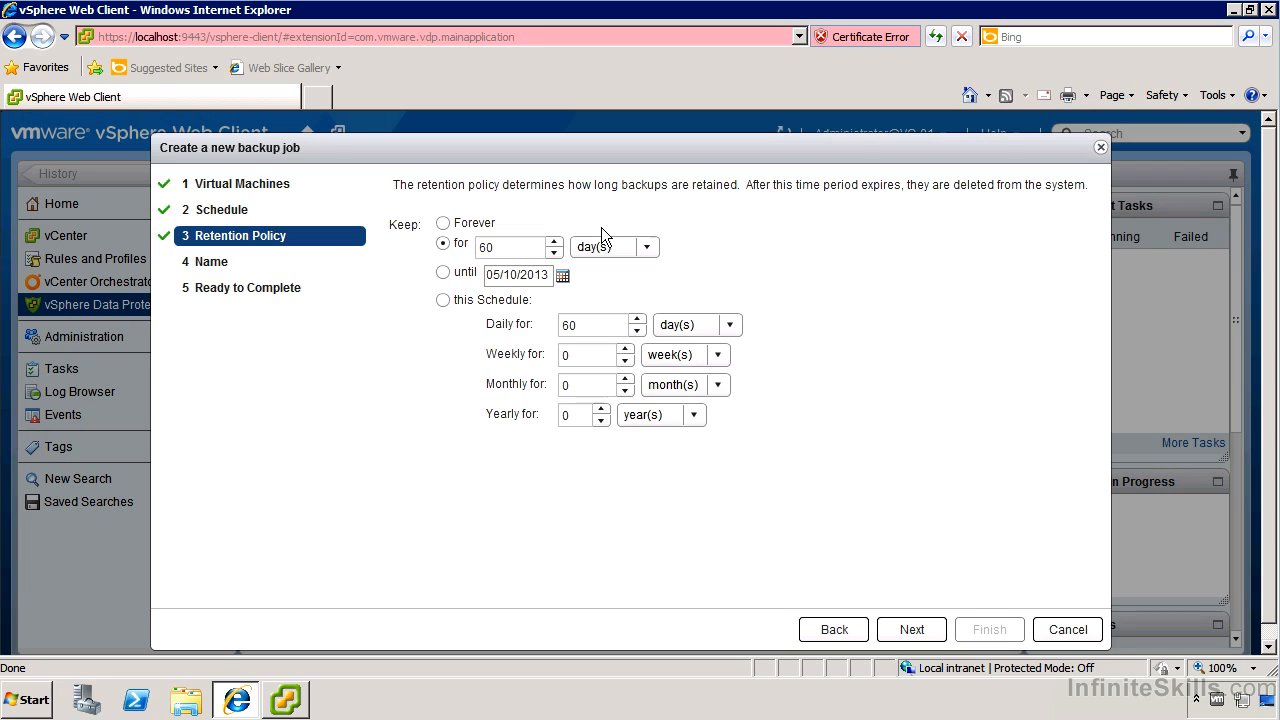
{"action": "left_click", "coordinate": [912, 629]}
{"action": "left_click", "coordinate": [771, 246]}
{"action": "type", "text": "W2K8R2-1 Daily"}
{"action": "key", "text": "Return"}
{"action": "left_click", "coordinate": [999, 632]}
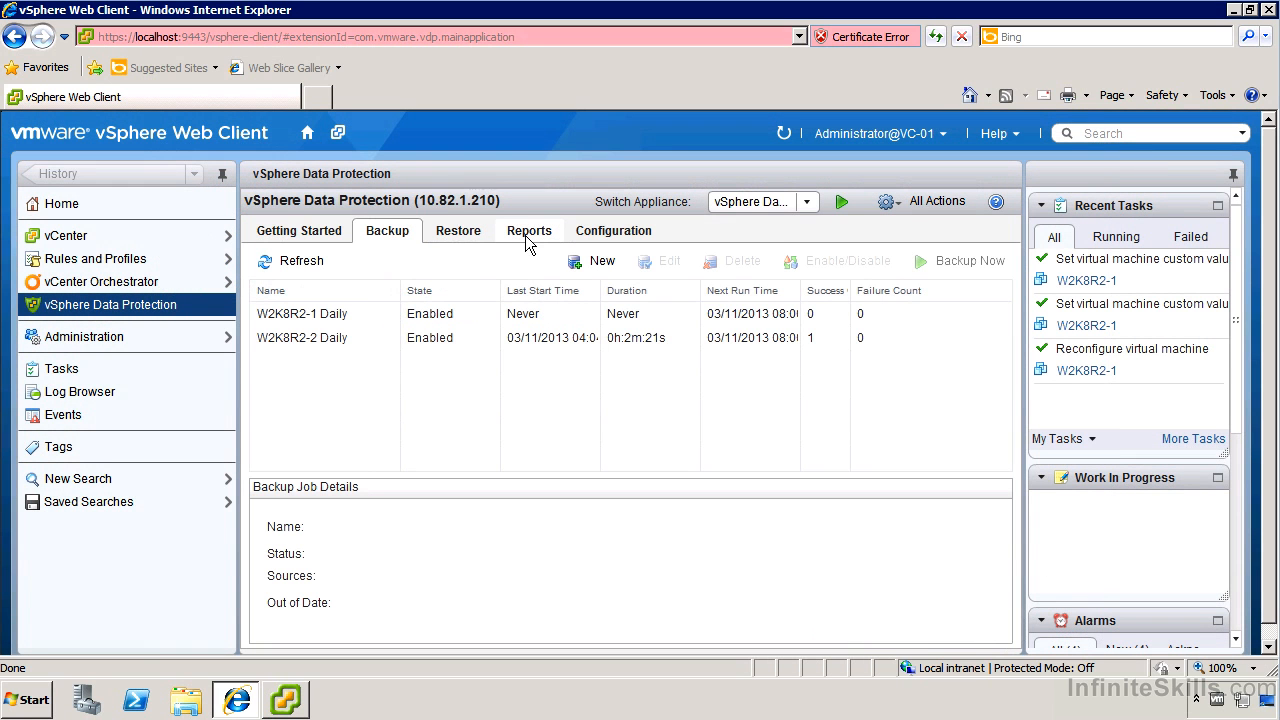
Step: Review the backup reports, checking the appliance status and the W2K8R2-2 virtual machine's backup entry
{"action": "left_click", "coordinate": [528, 238]}
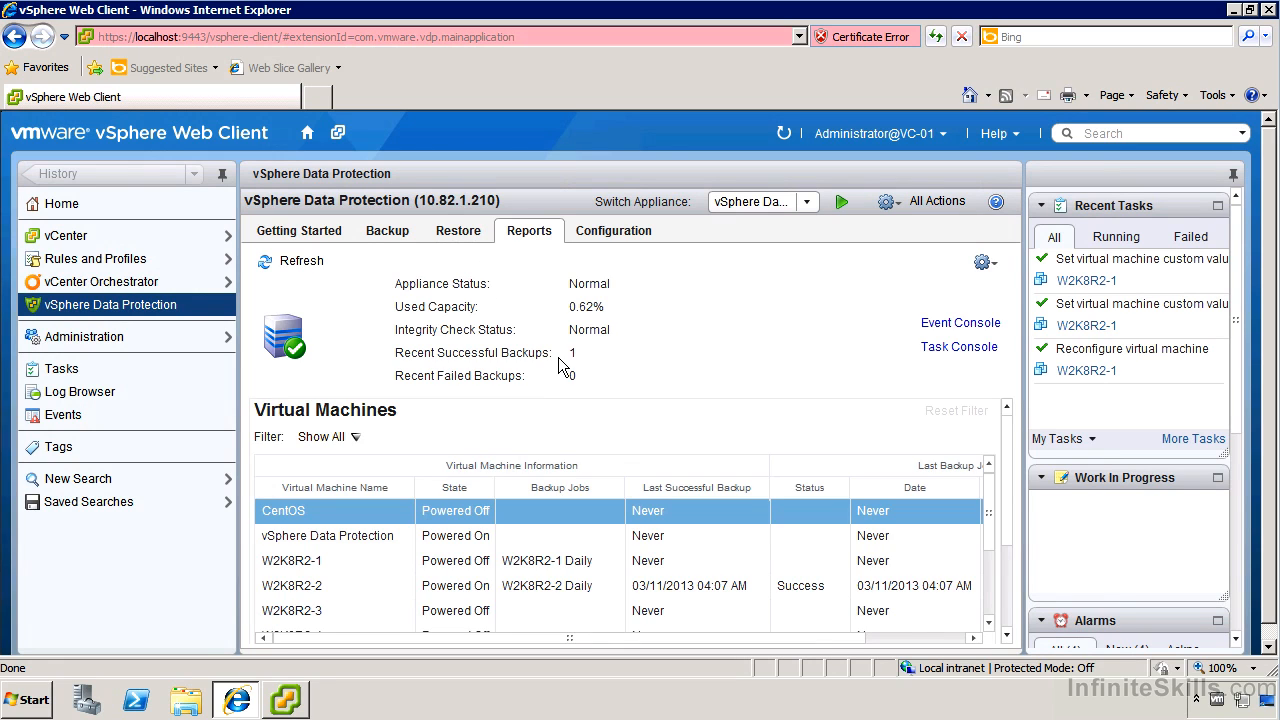
{"action": "left_click", "coordinate": [488, 587], "text": "ctrl"}
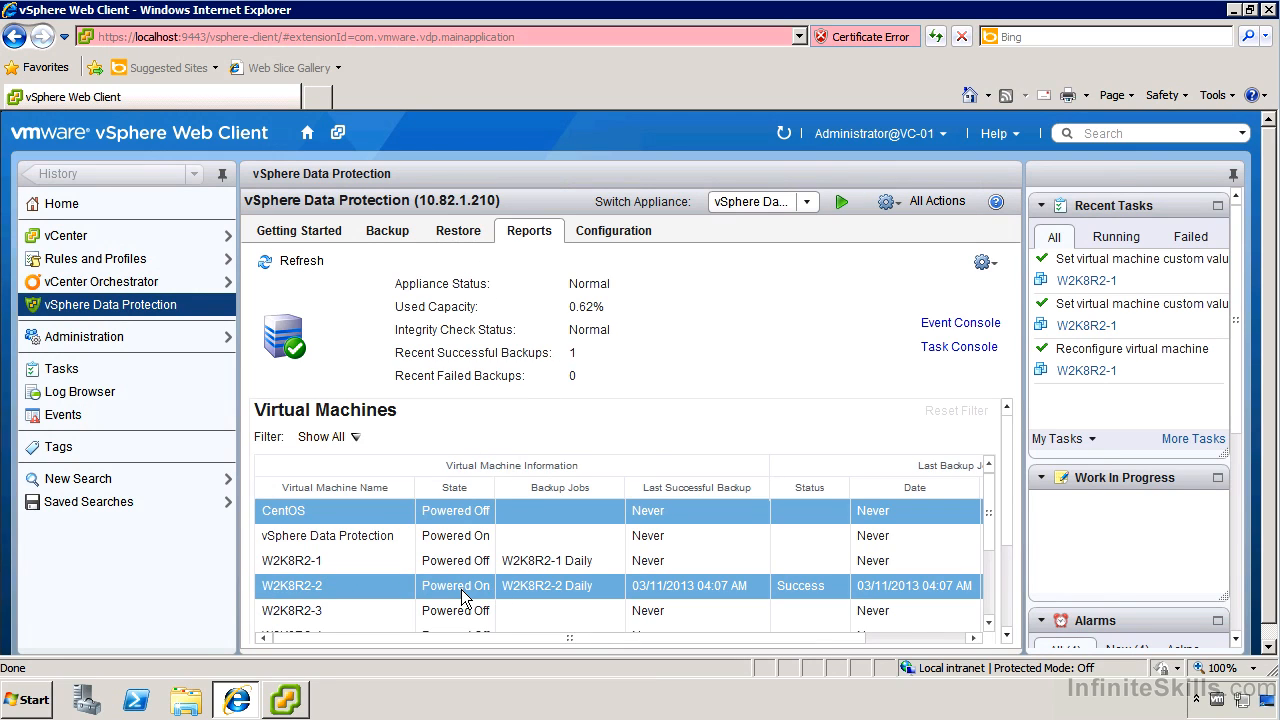
{"action": "left_click", "coordinate": [570, 592], "text": "ctrl"}
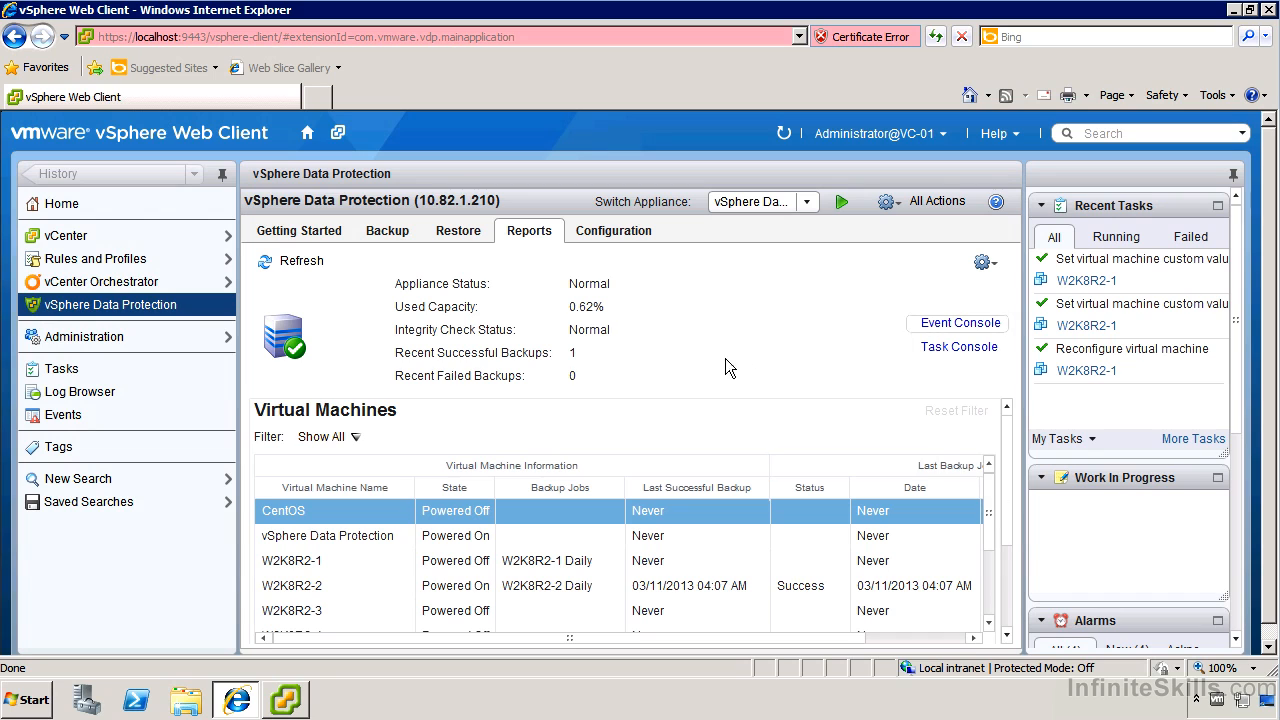
Step: Open the Event Console, widen the Description column and read the details of the VDP warning about Windows 2008 backups
{"action": "left_click", "coordinate": [934, 325]}
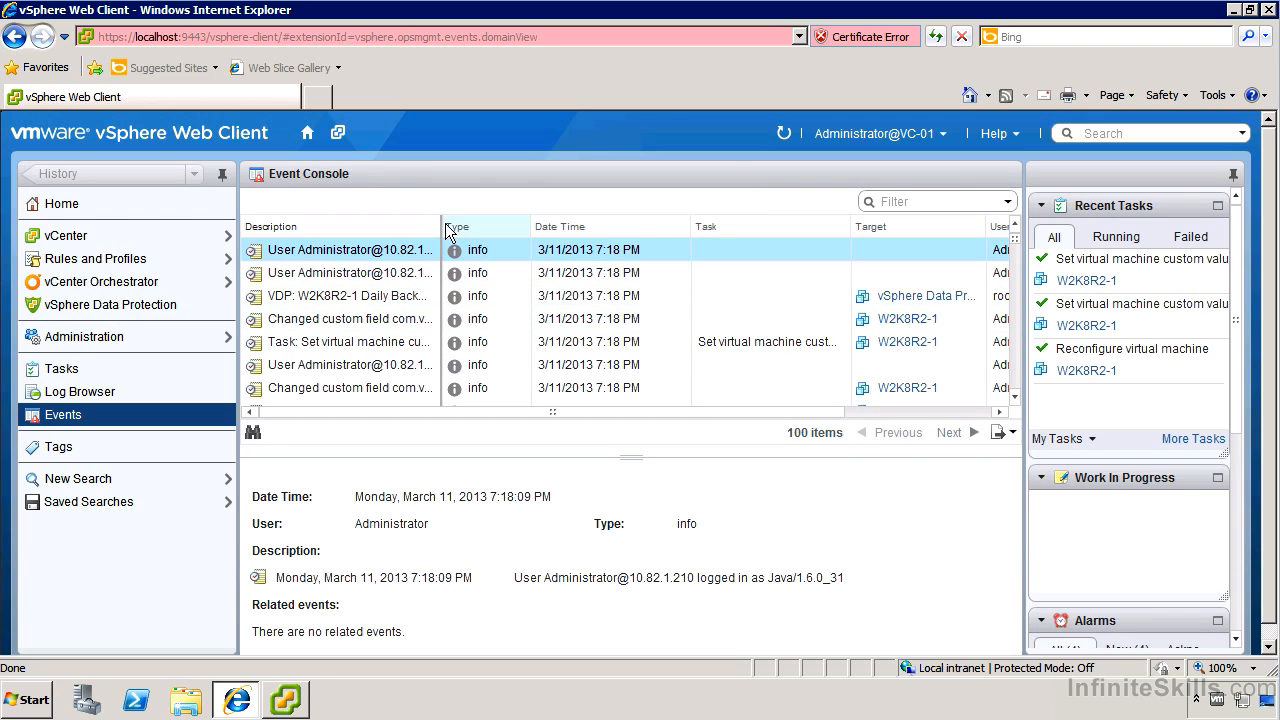
{"action": "left_click_drag", "start_coordinate": [441, 230], "coordinate": [487, 232]}
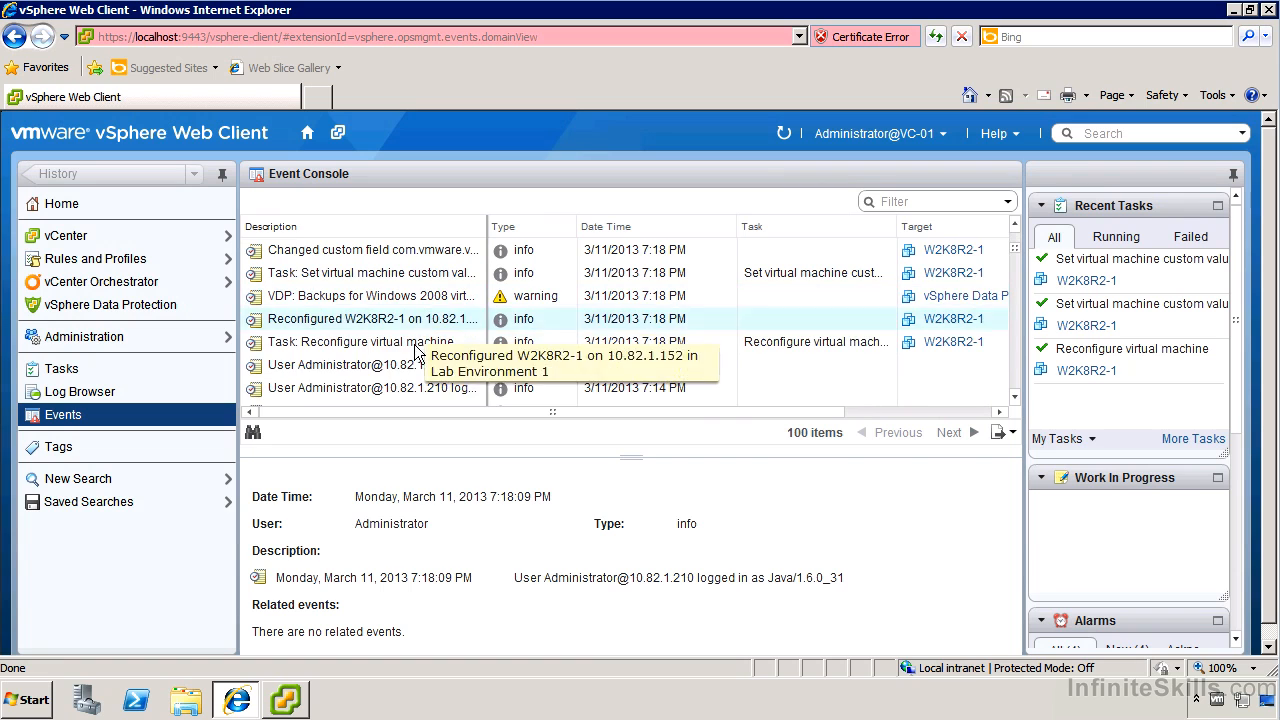
{"action": "left_click", "coordinate": [510, 303]}
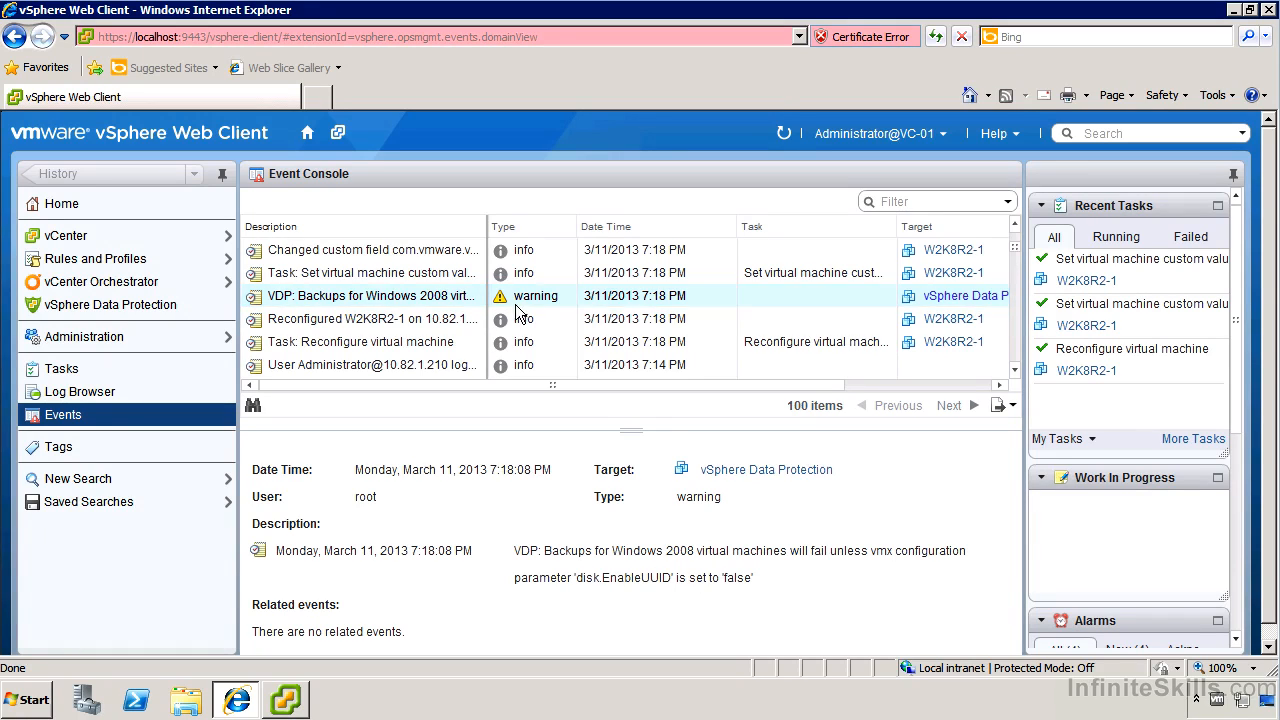
{"action": "scroll", "coordinate": [526, 345], "scroll_direction": "down", "scroll_amount": 3}
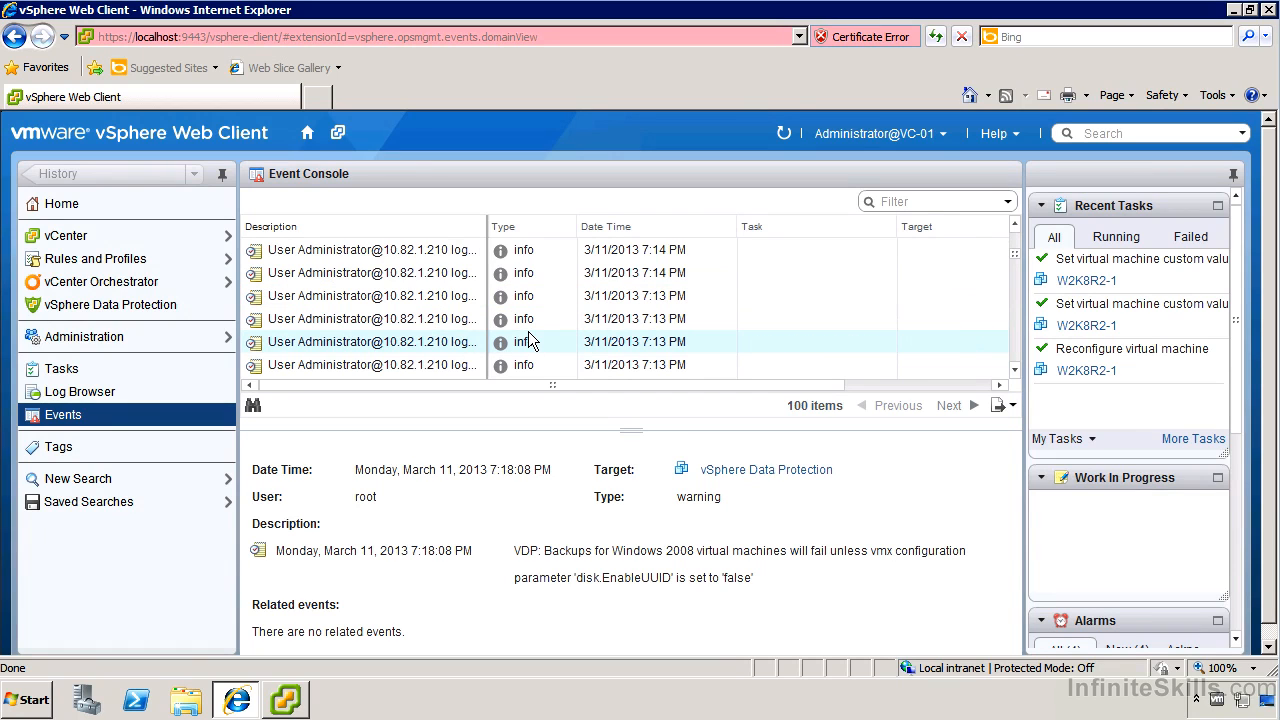
{"action": "scroll", "coordinate": [528, 341], "scroll_direction": "up", "scroll_amount": 3}
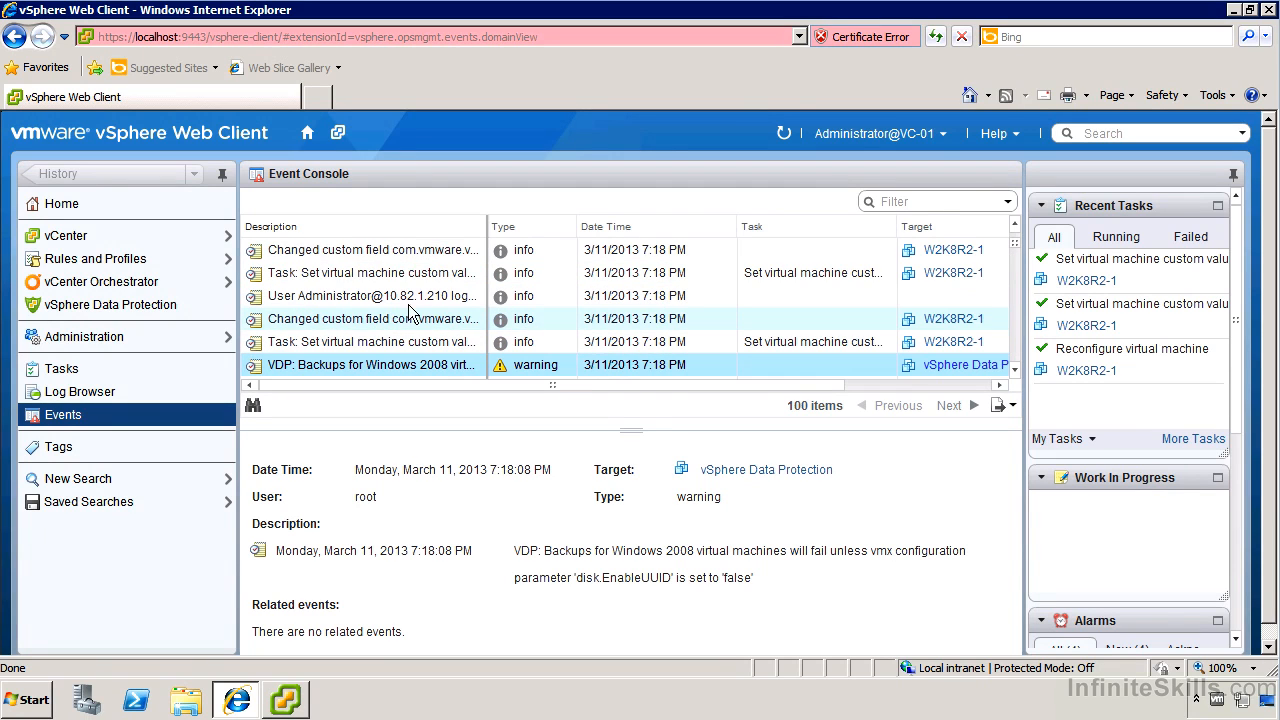
Step: Browse the Hosts and Clusters inventory through Lab Environment 1 and Cluster 1, and open the W2K8R2-2 virtual machine
{"action": "left_click", "coordinate": [185, 246]}
{"action": "left_click", "coordinate": [117, 285]}
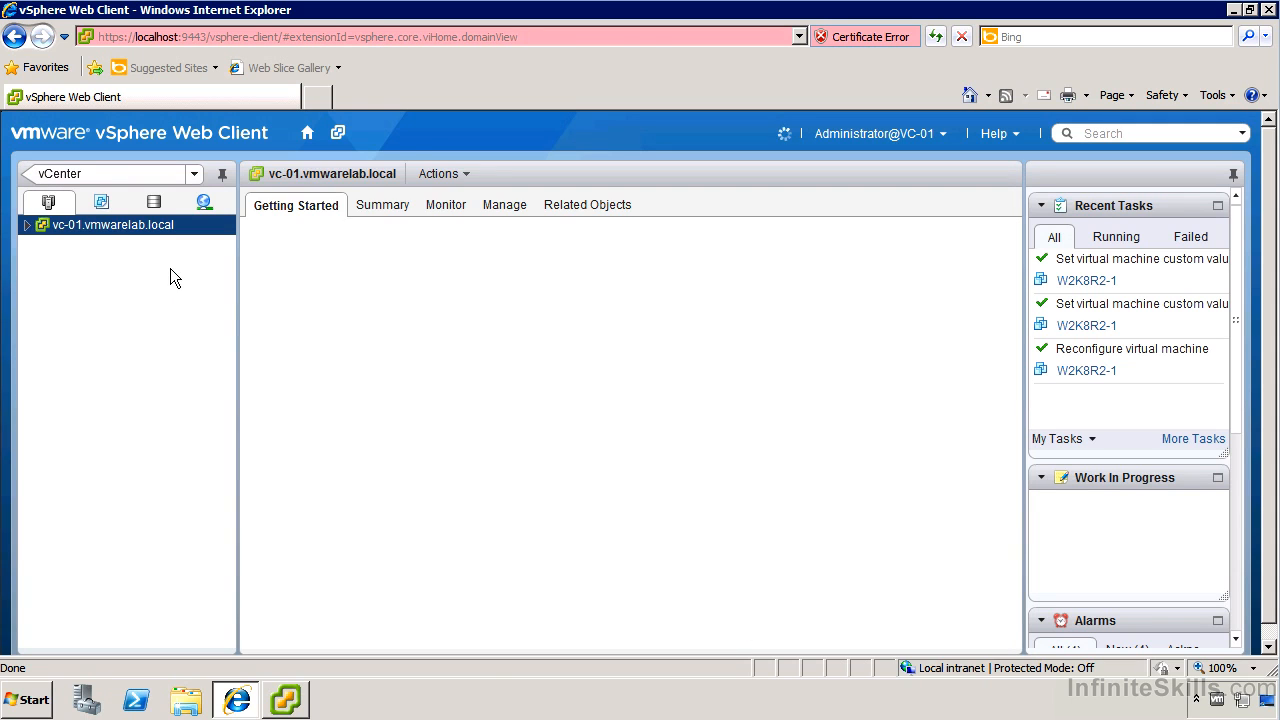
{"action": "left_click", "coordinate": [27, 225]}
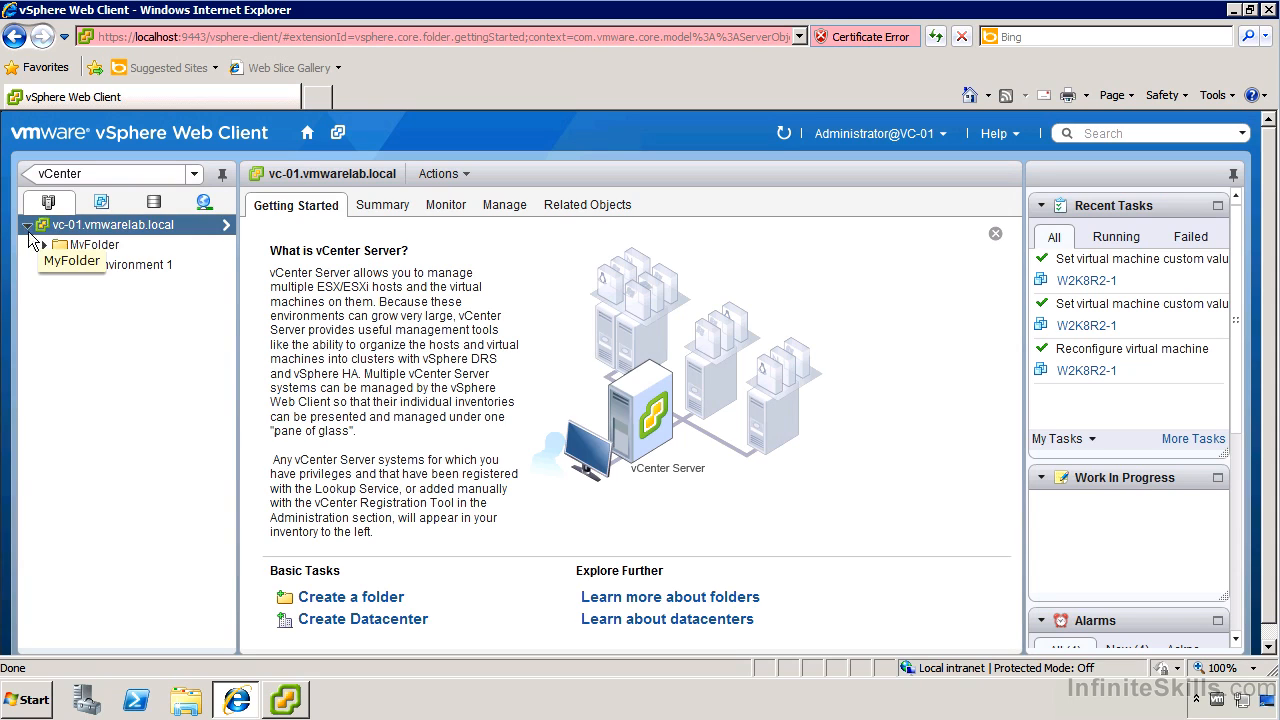
{"action": "left_click", "coordinate": [43, 265]}
{"action": "left_click", "coordinate": [61, 285]}
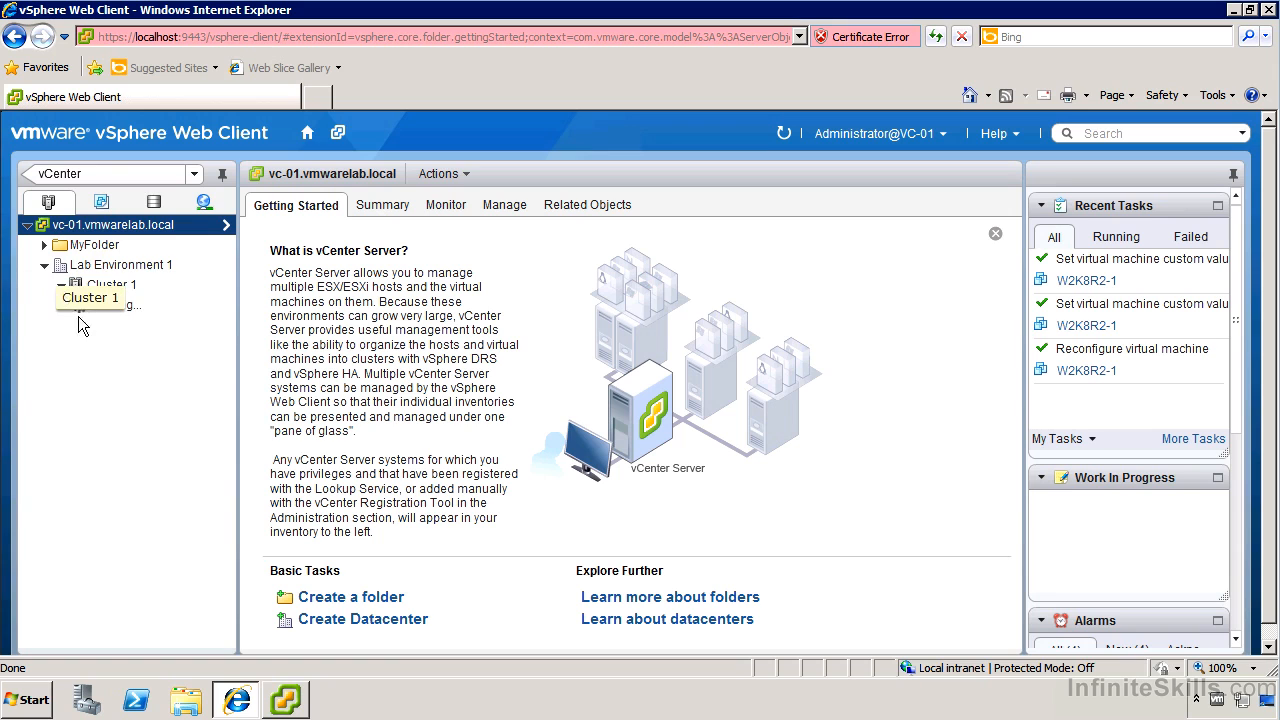
{"action": "double_click", "coordinate": [115, 405]}
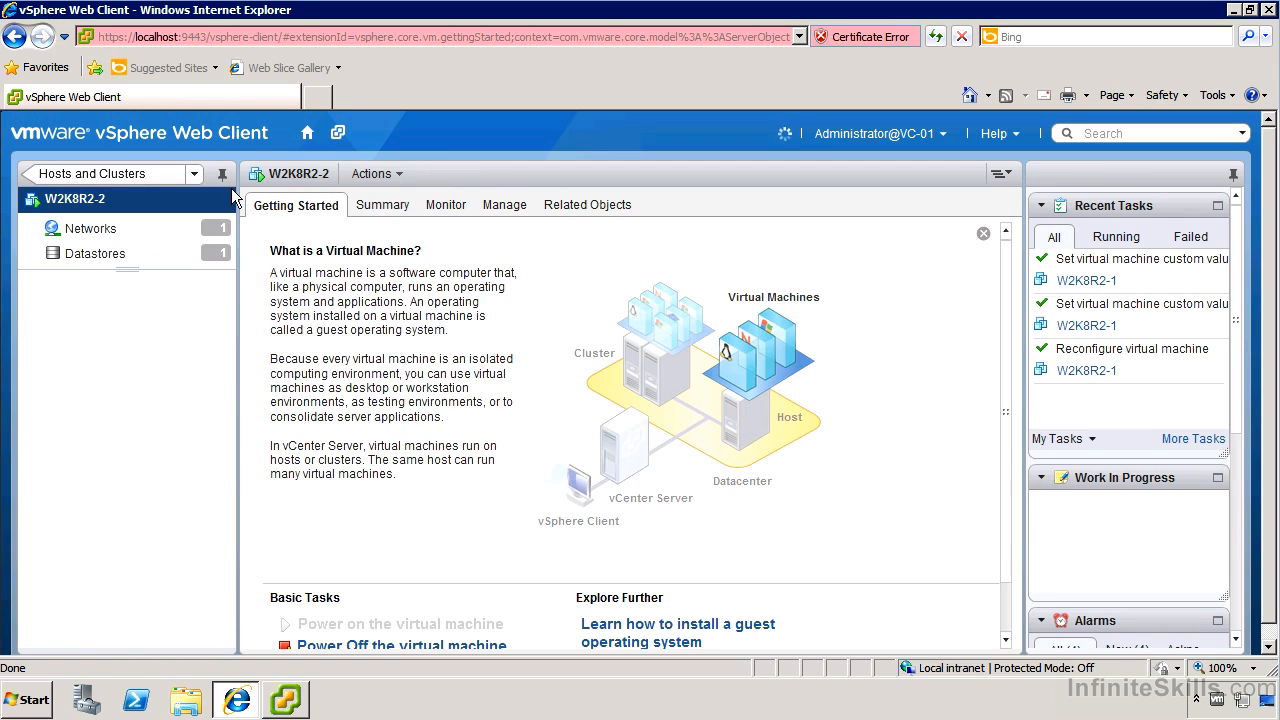
Step: Inspect the advanced VM options of W2K8R2-2 down to Configuration Parameters, and close its settings without saving
{"action": "left_click", "coordinate": [490, 205]}
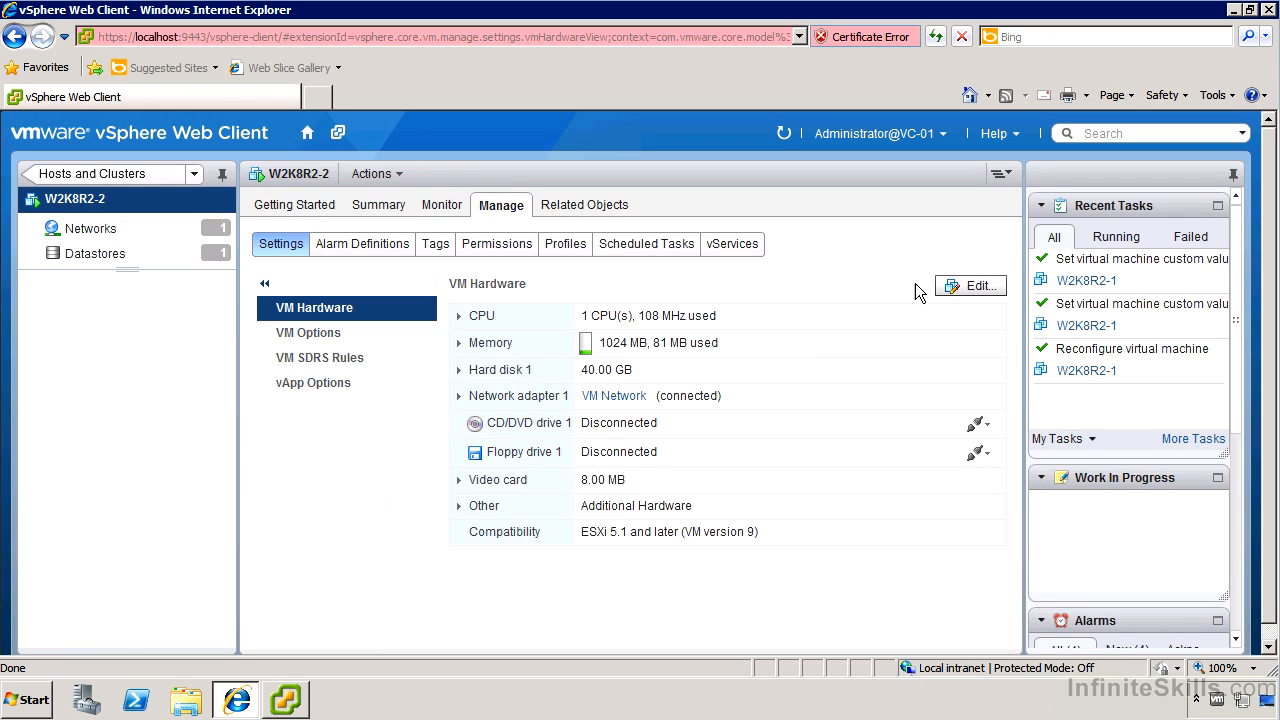
{"action": "left_click", "coordinate": [984, 287]}
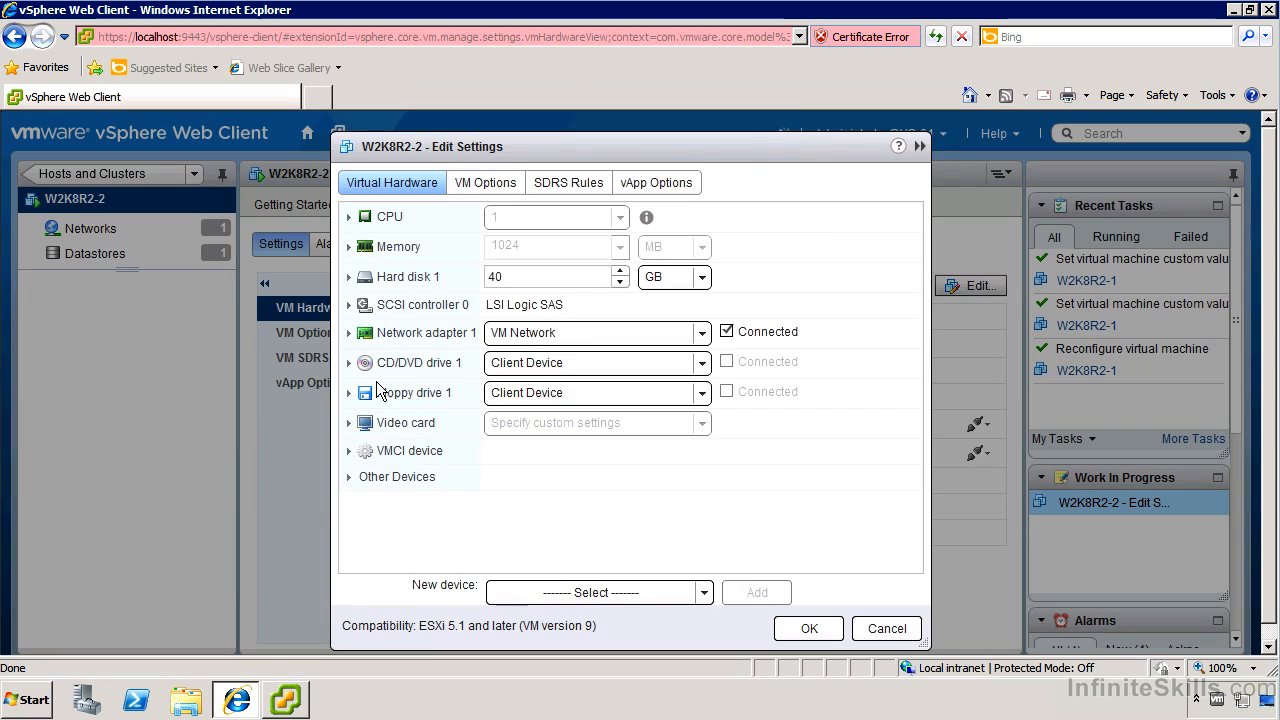
{"action": "left_click", "coordinate": [493, 187]}
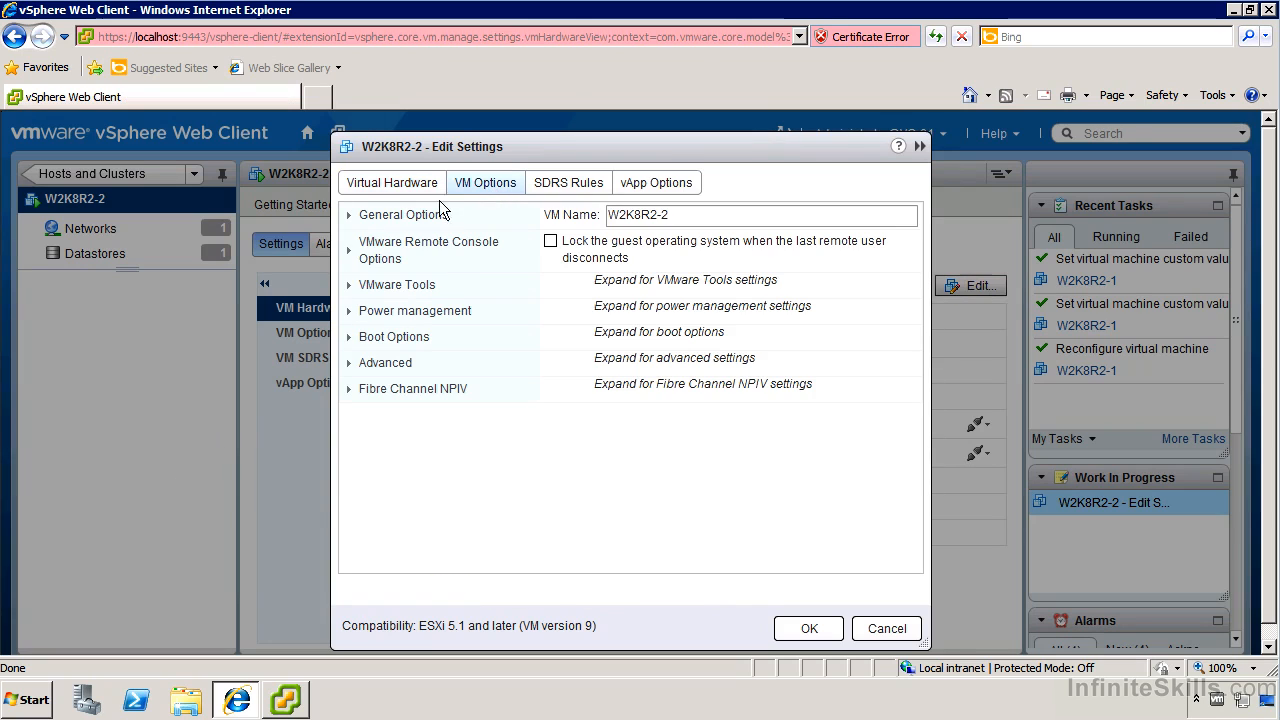
{"action": "left_click", "coordinate": [350, 362]}
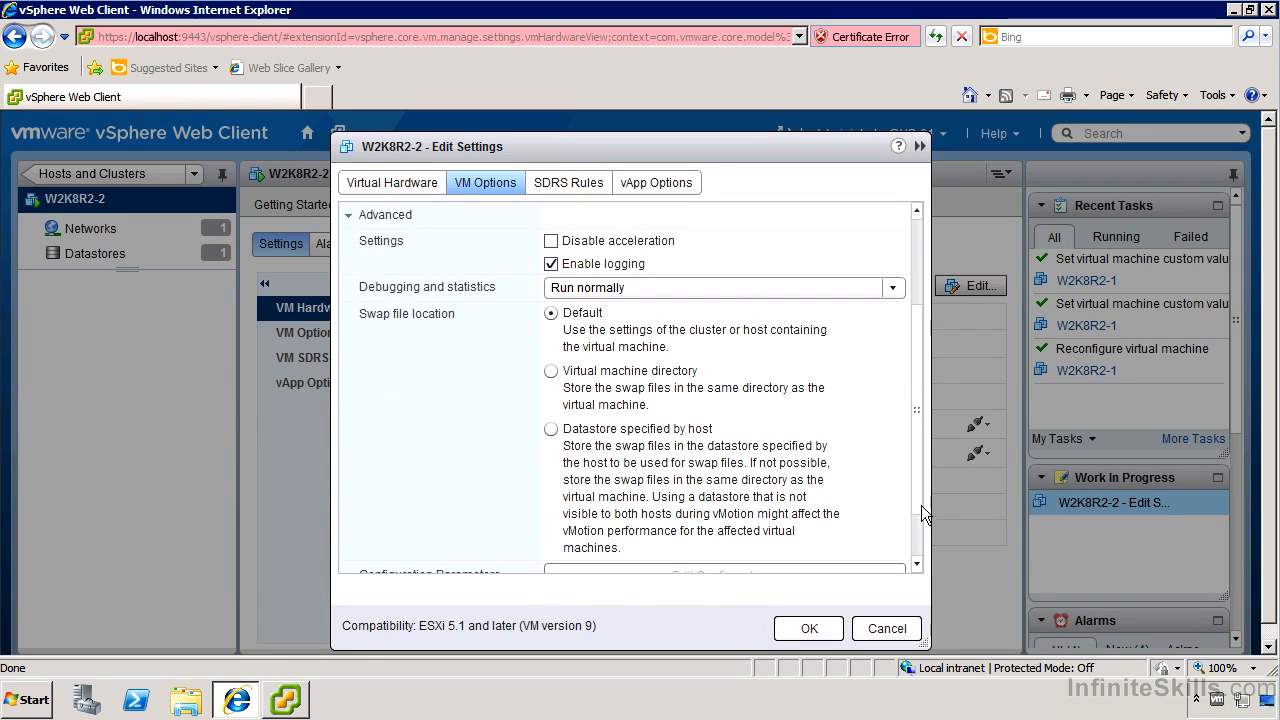
{"action": "scroll", "coordinate": [919, 525], "scroll_direction": "down", "scroll_amount": 1}
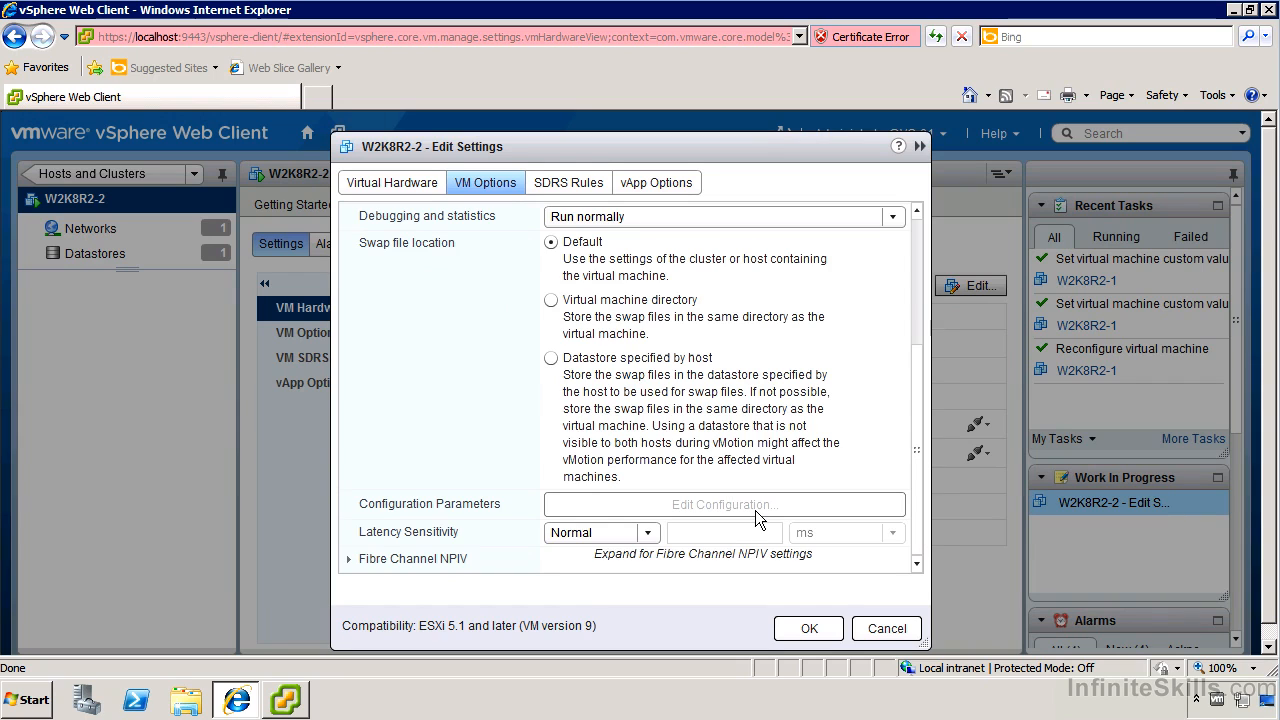
{"action": "left_click", "coordinate": [886, 628]}
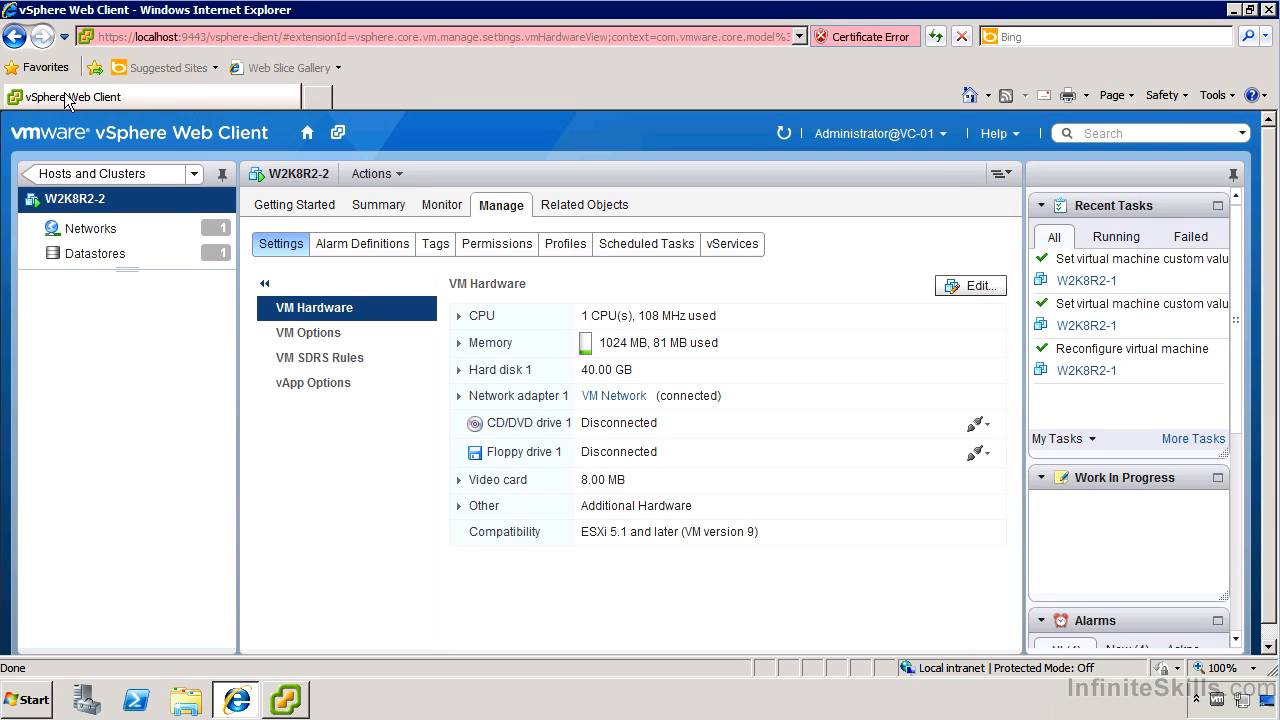
Step: Return from the W2K8R2-2 virtual machine to the home inventory and reopen vSphere Data Protection
{"action": "left_click", "coordinate": [195, 173]}
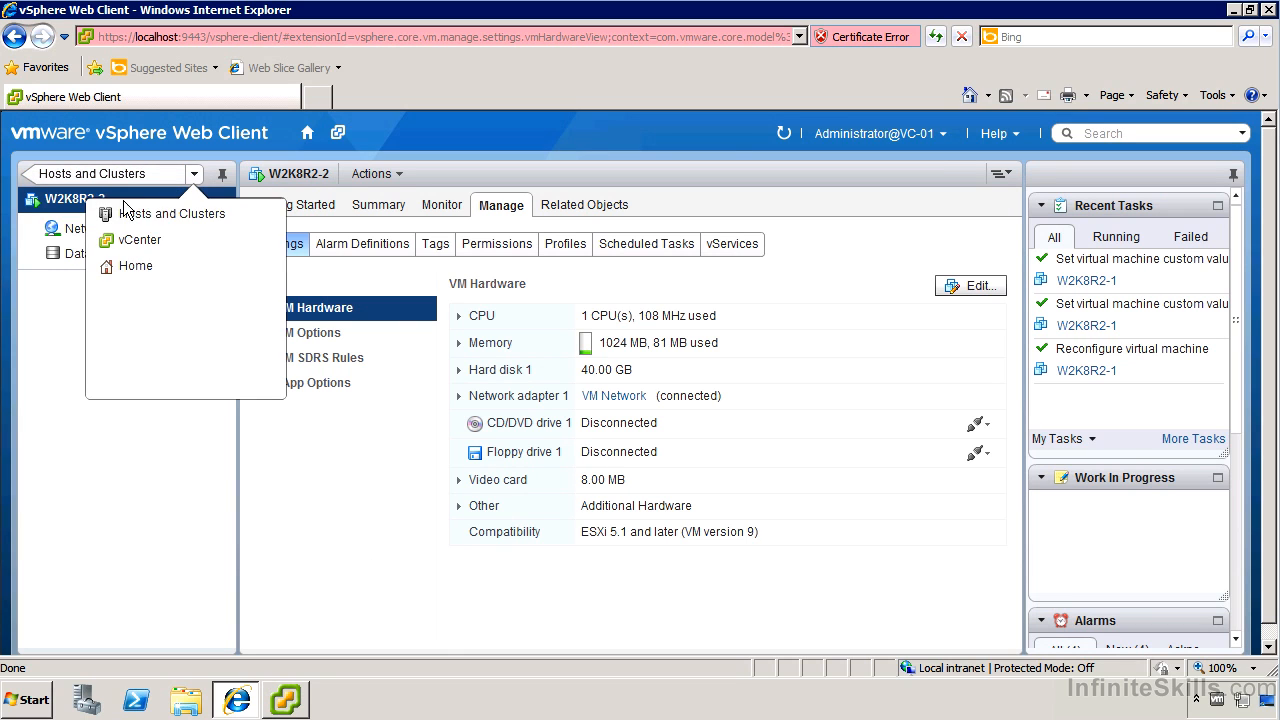
{"action": "left_click", "coordinate": [140, 266]}
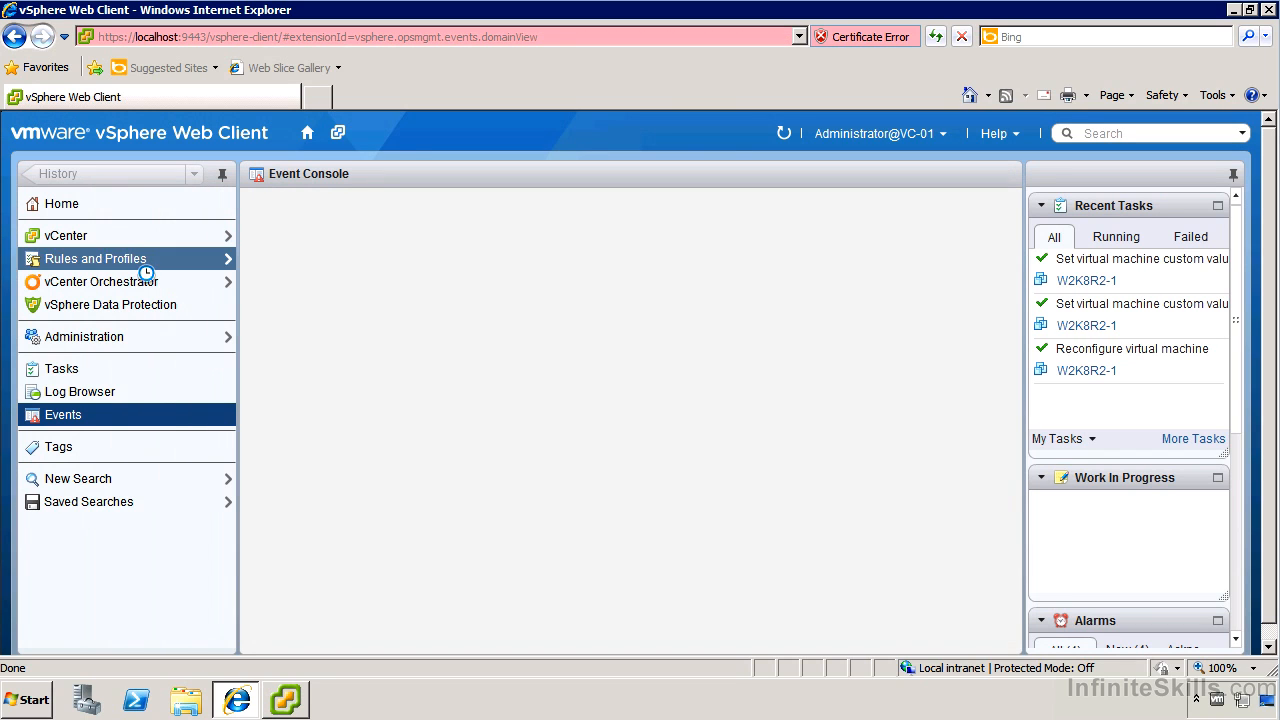
{"action": "left_click", "coordinate": [130, 314]}
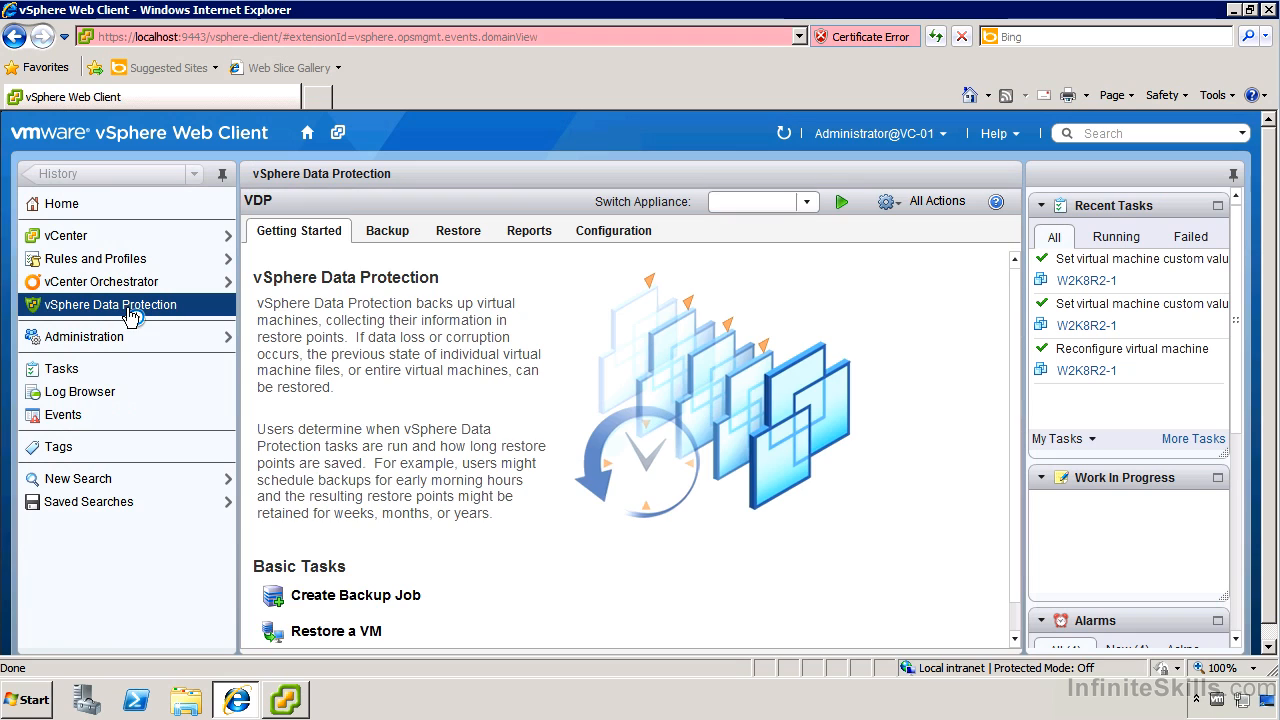
Step: Start a restore of W2K8R2-2 from its 03/11/2013 03:46 AM restore point and continue to the restore options
{"action": "left_click", "coordinate": [462, 233]}
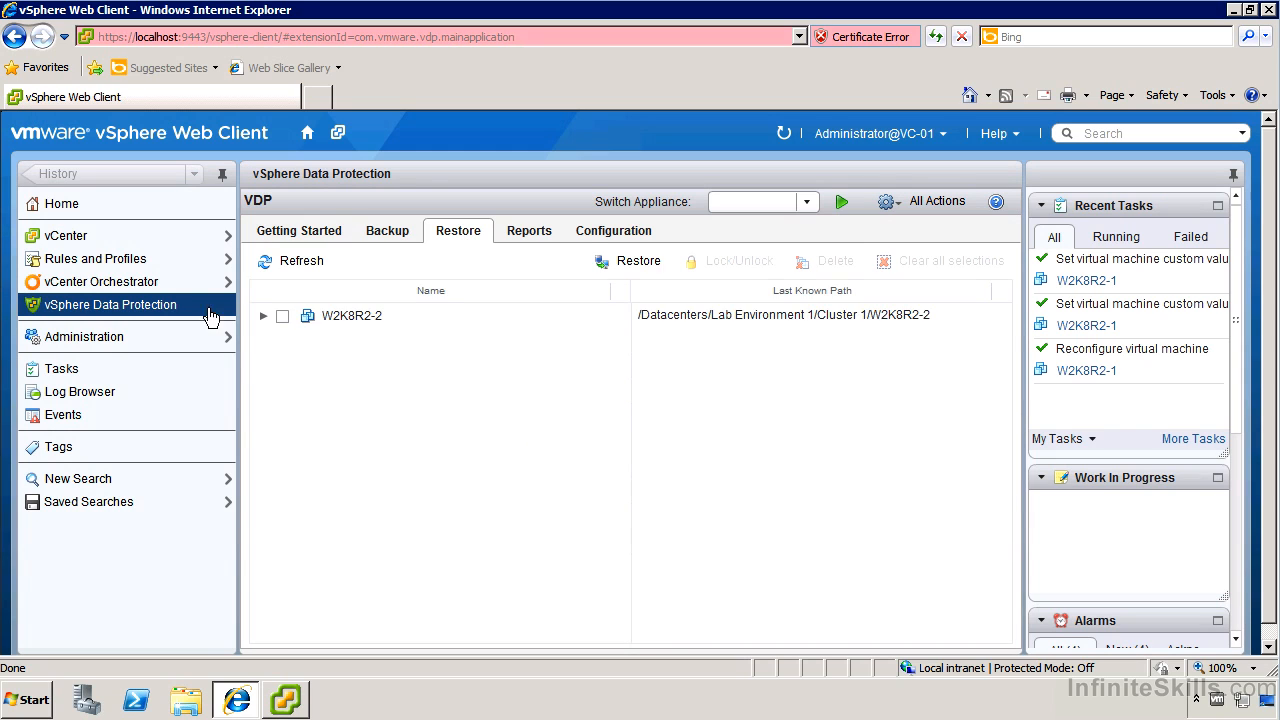
{"action": "left_click", "coordinate": [288, 315]}
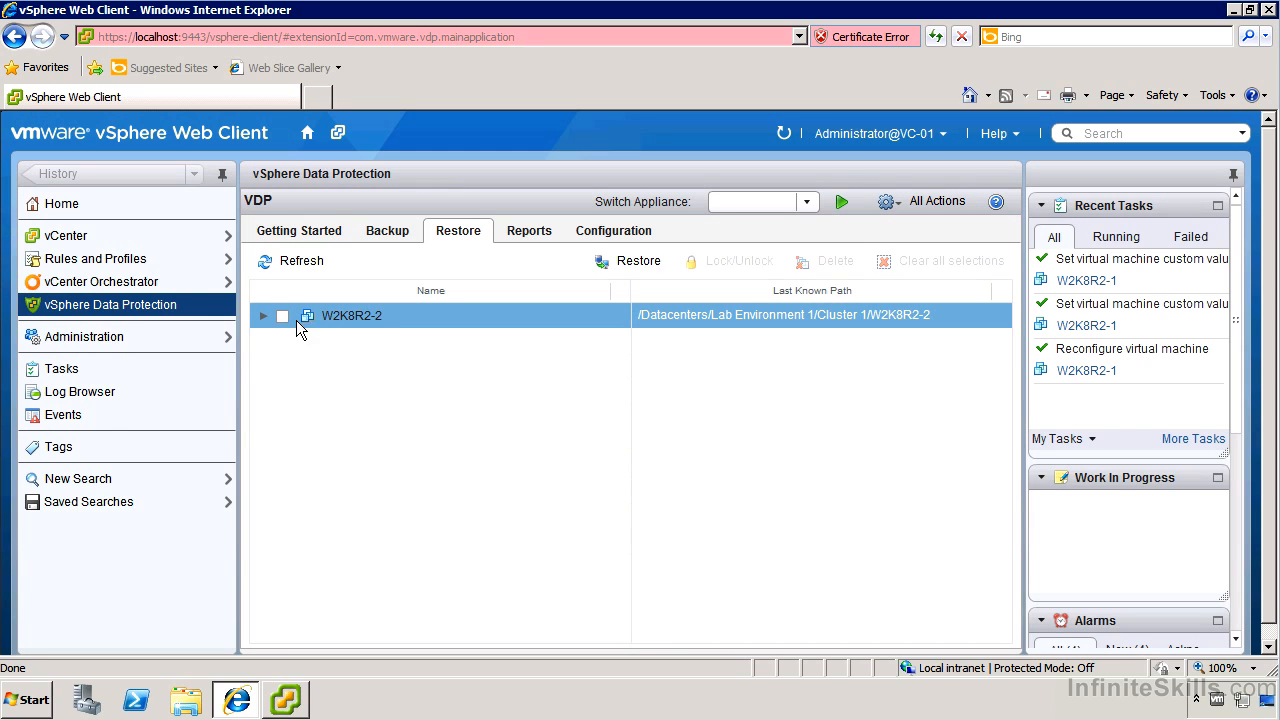
{"action": "left_click", "coordinate": [263, 316]}
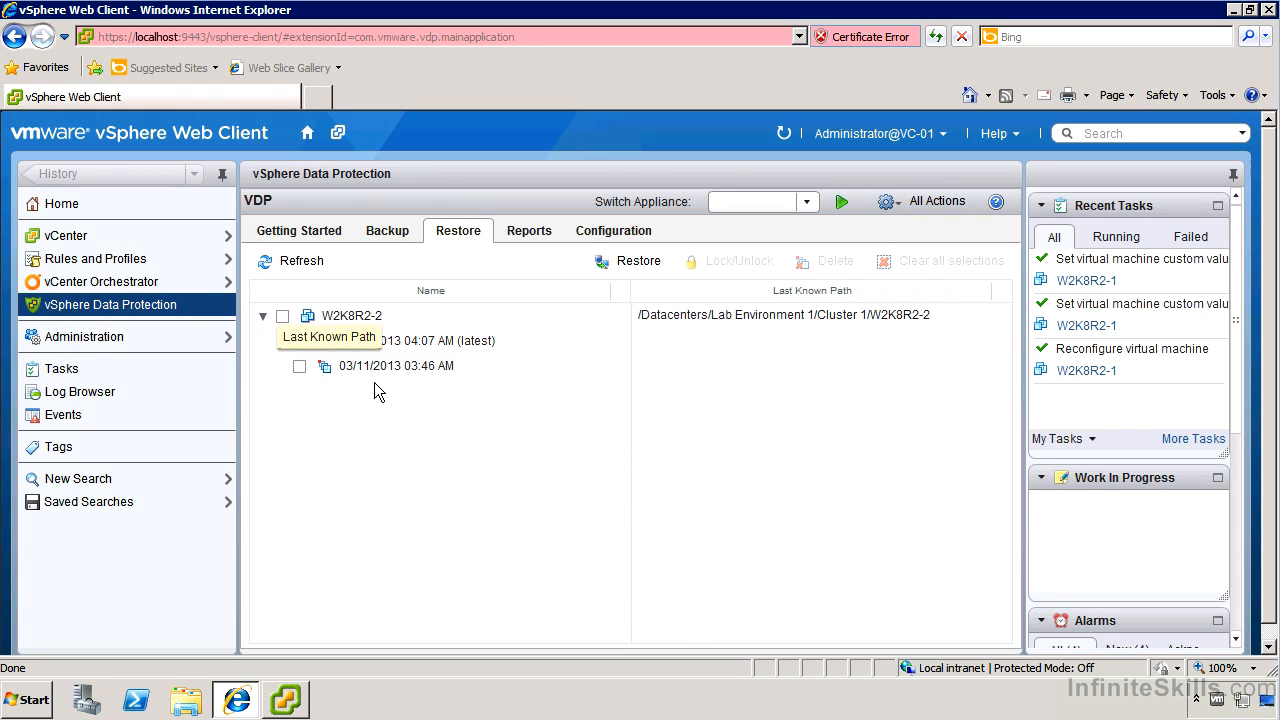
{"action": "left_click", "coordinate": [315, 372]}
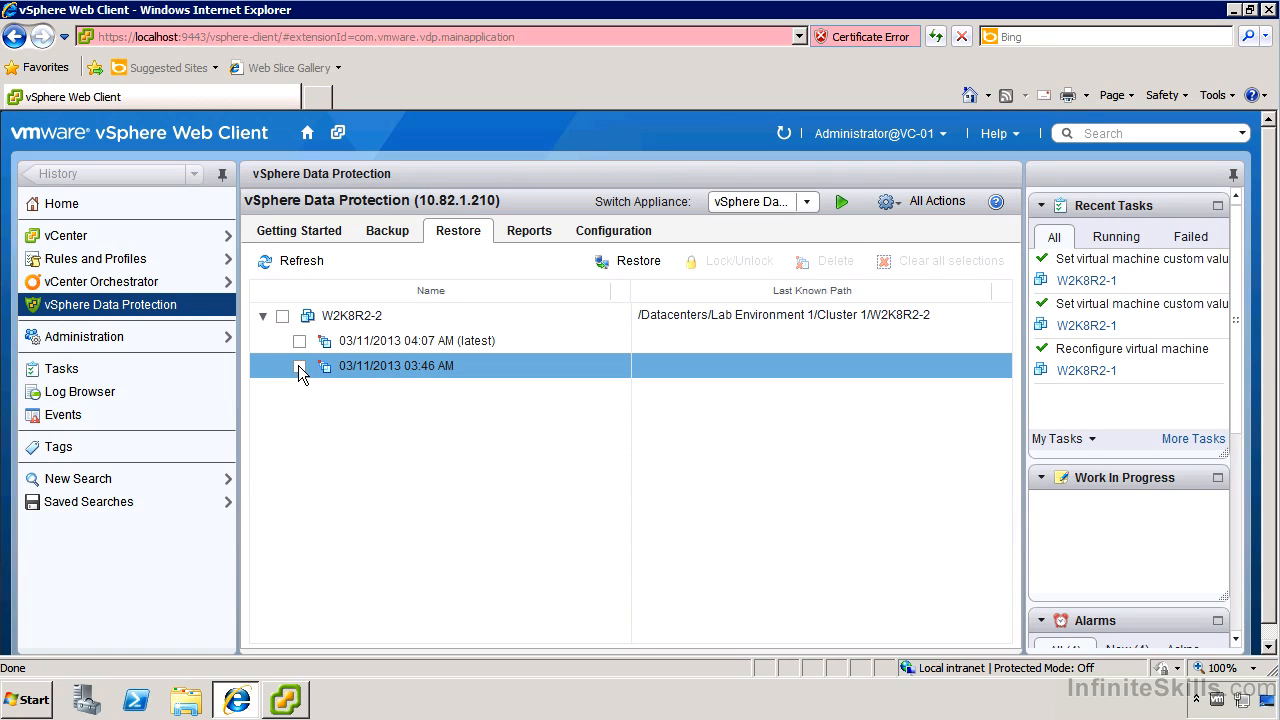
{"action": "left_click", "coordinate": [299, 367]}
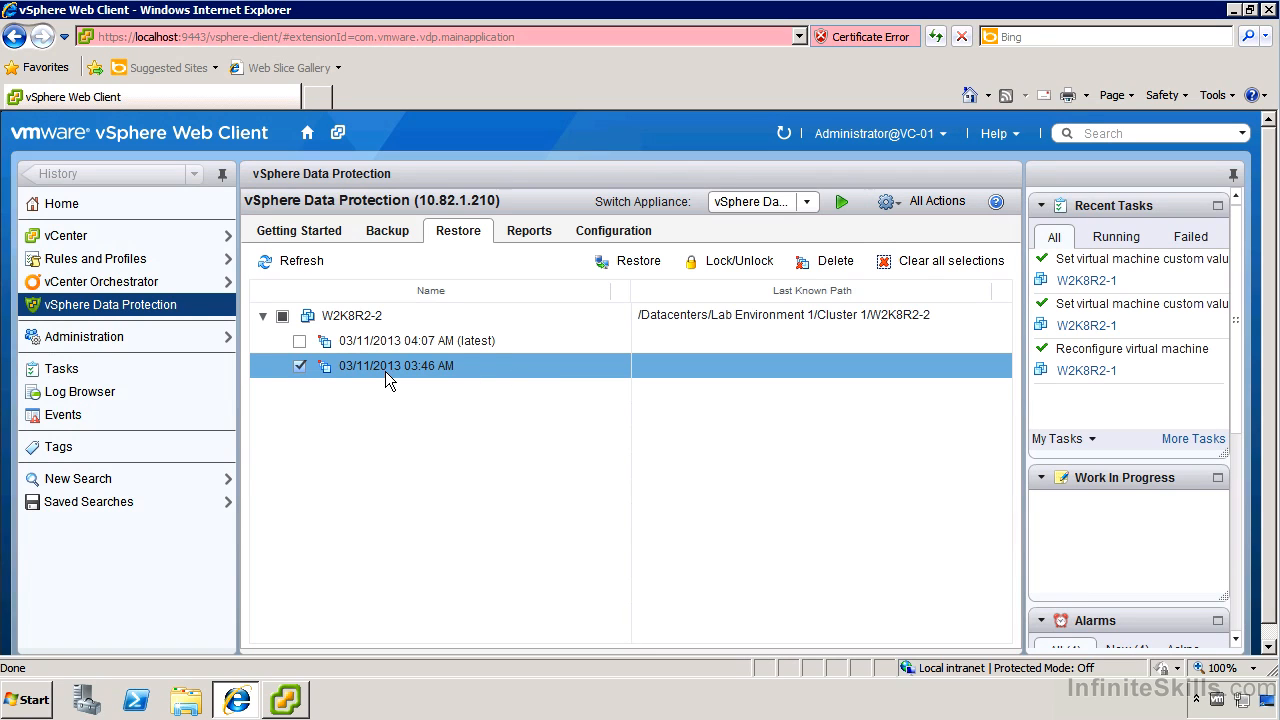
{"action": "left_click", "coordinate": [706, 264]}
{"action": "left_click", "coordinate": [634, 264]}
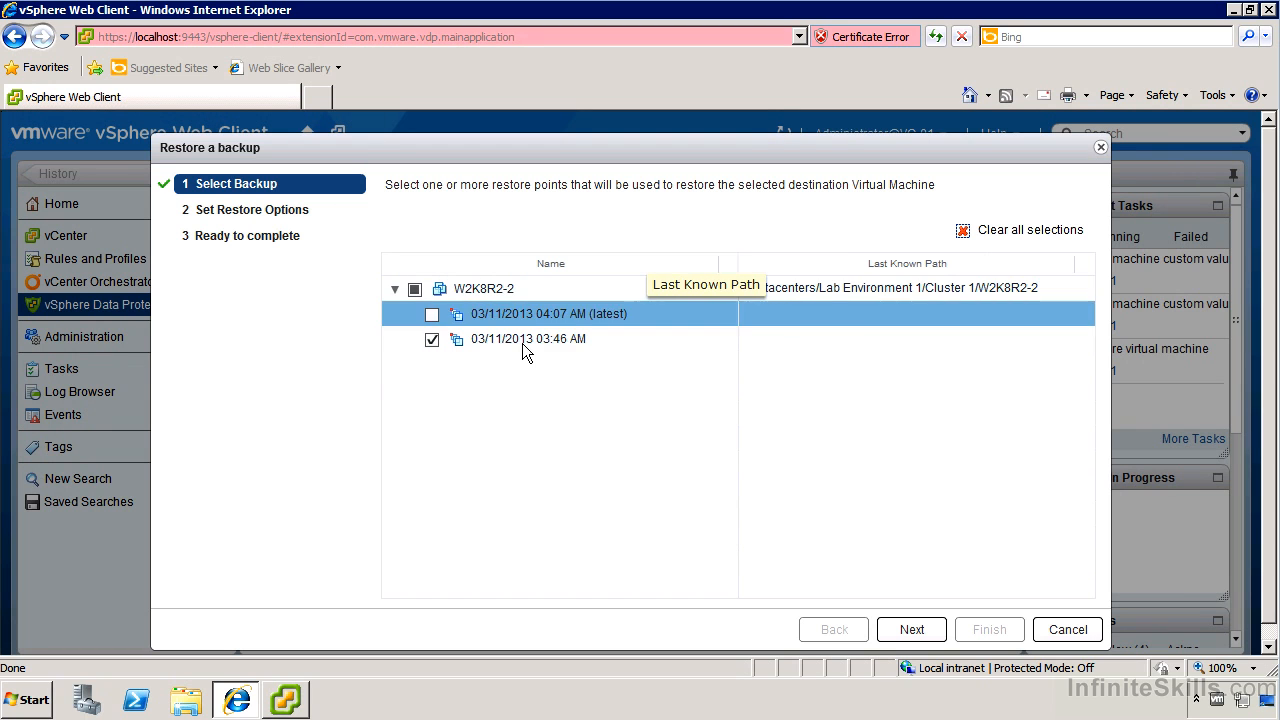
{"action": "left_click", "coordinate": [920, 628]}
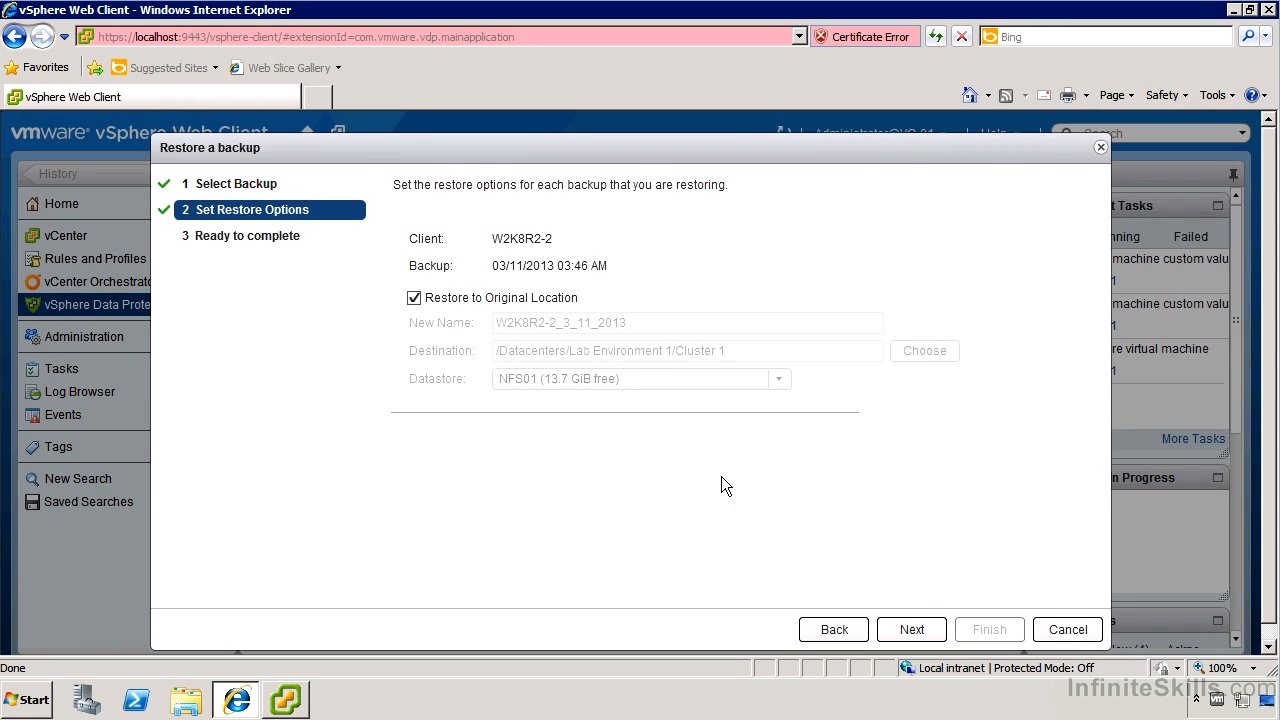
Step: Restore the backup to a new location instead of the original, using datastore ESX02-02, and submit the restore request
{"action": "left_click", "coordinate": [440, 303]}
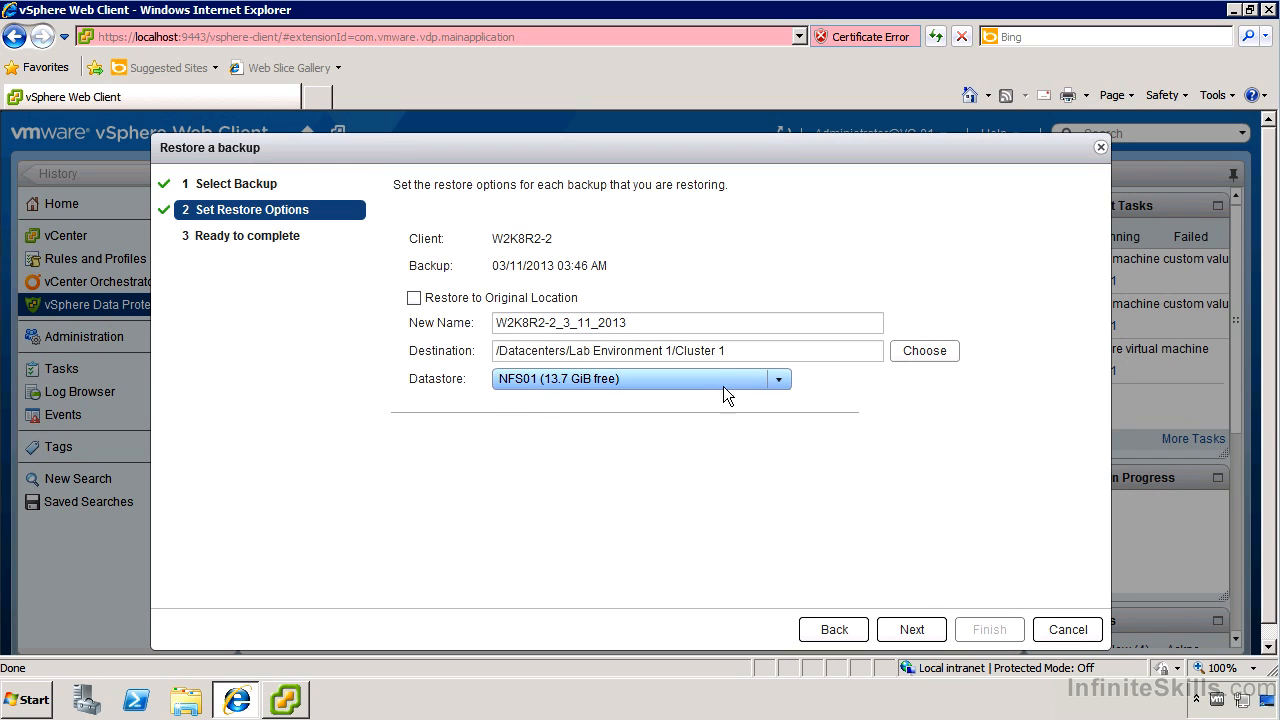
{"action": "left_click", "coordinate": [778, 375]}
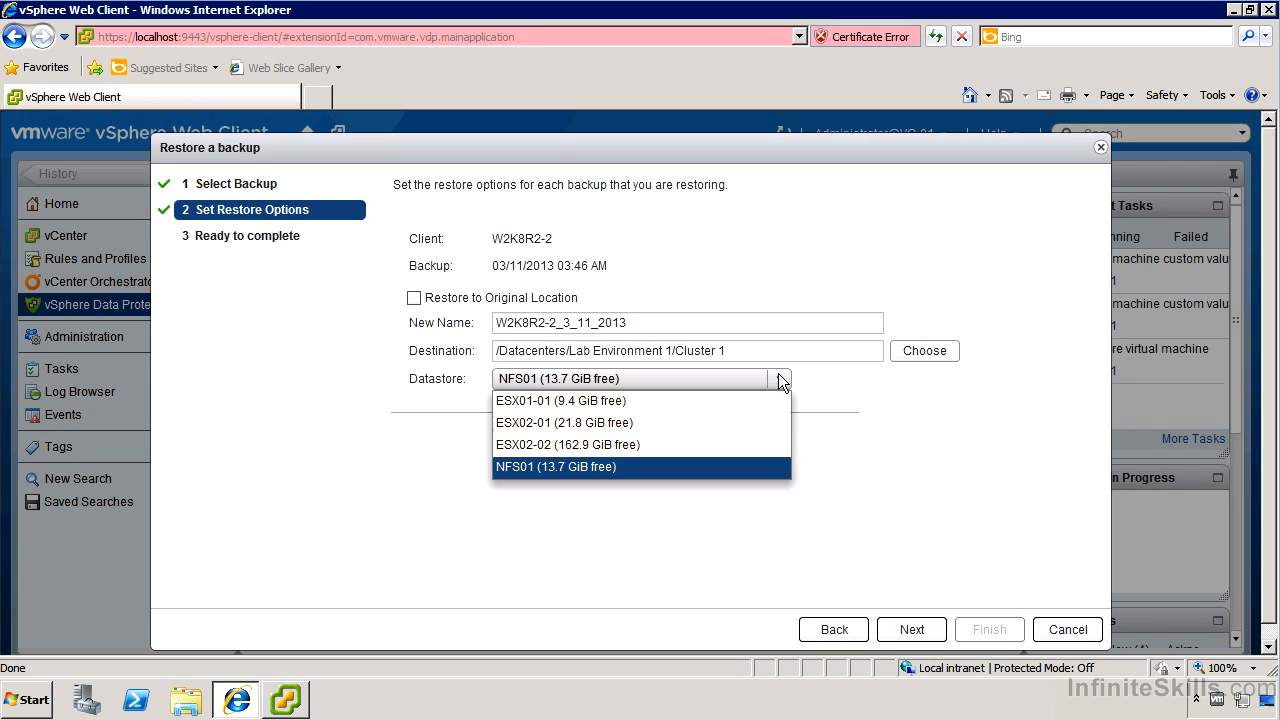
{"action": "left_click", "coordinate": [597, 443]}
{"action": "left_click", "coordinate": [911, 629]}
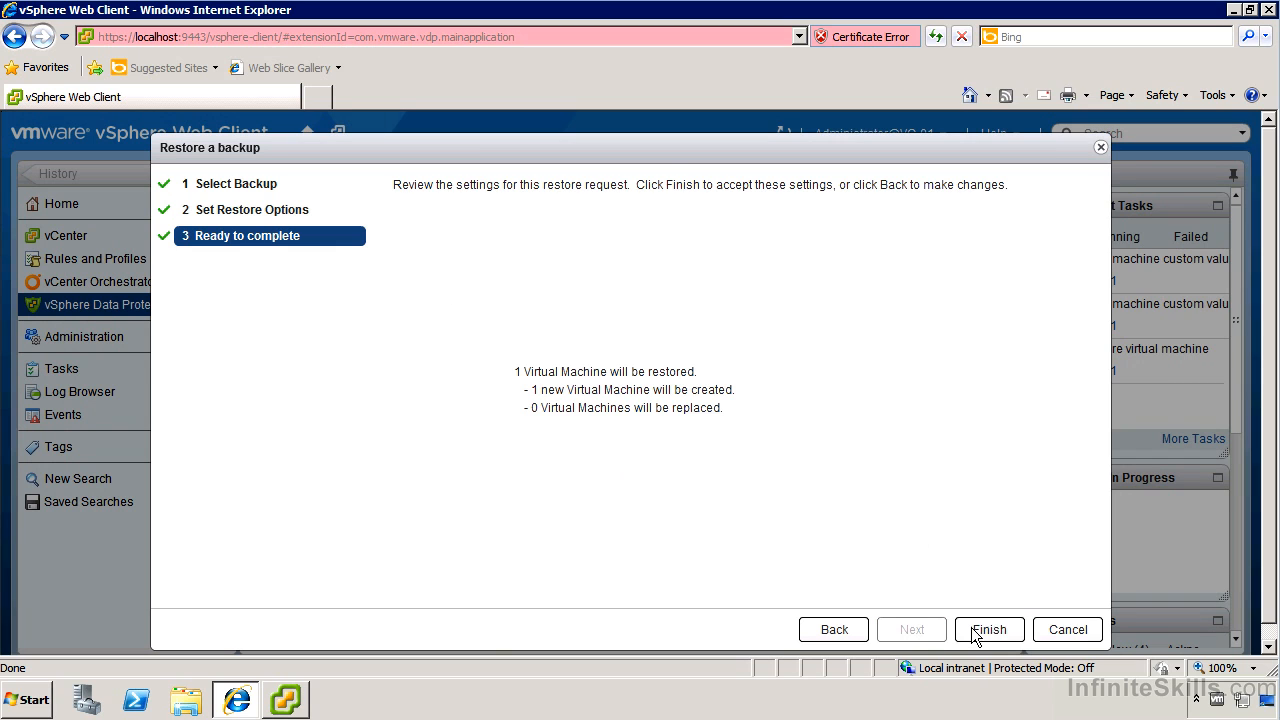
{"action": "left_click", "coordinate": [986, 630]}
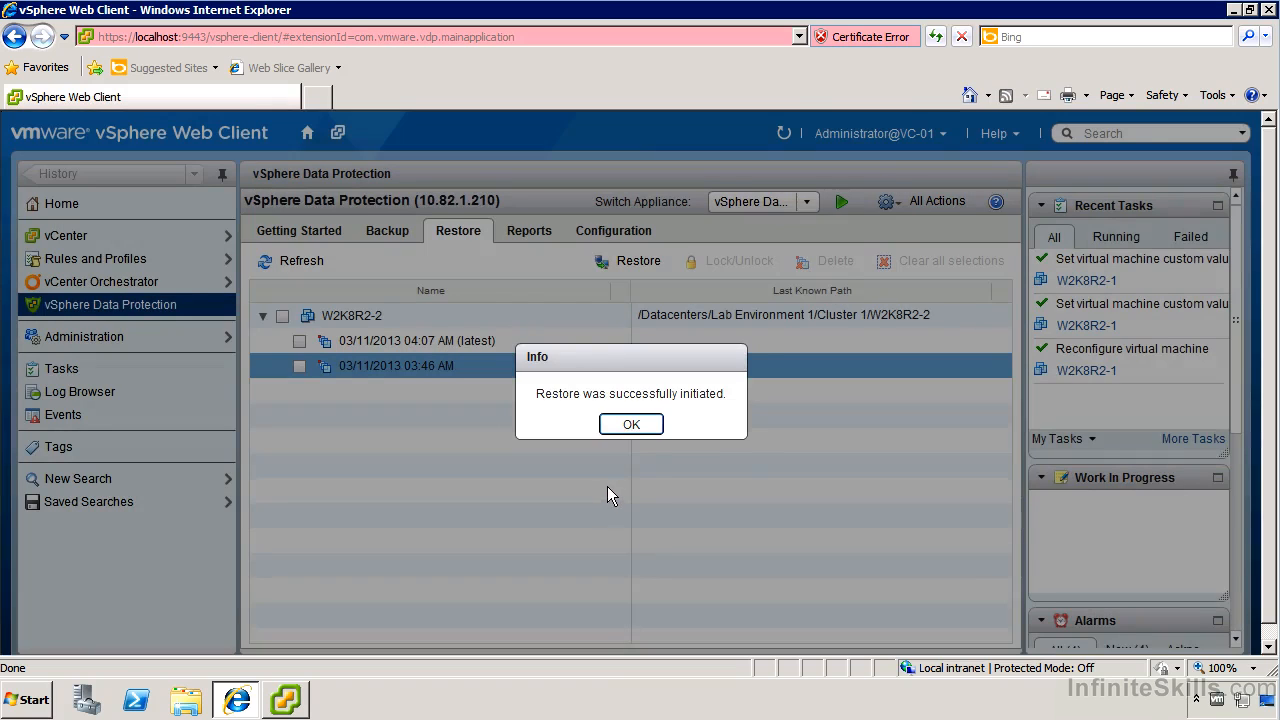
{"action": "left_click", "coordinate": [642, 429]}
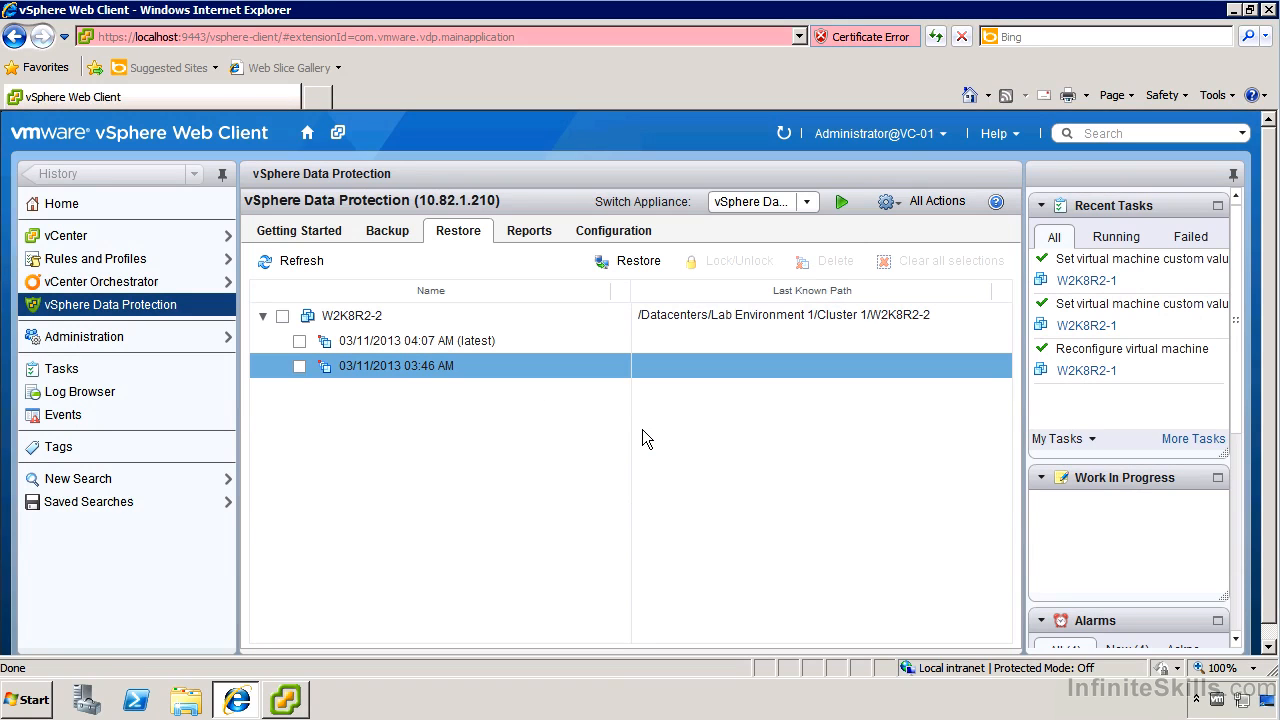